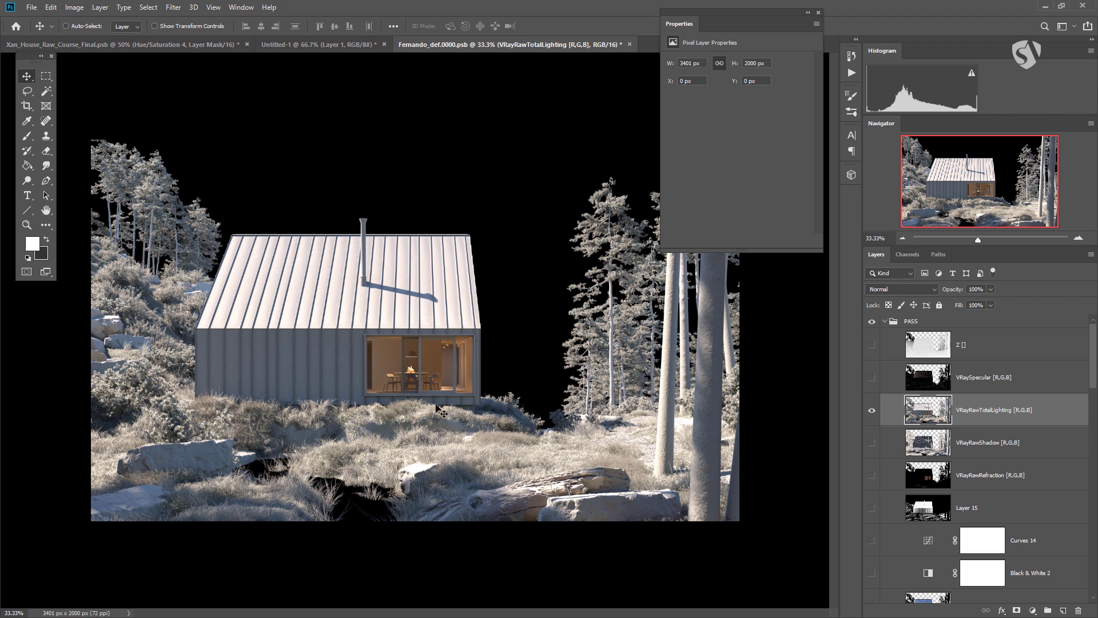
# - Show the VRaySpecular pass and zoom into the grass to inspect its highlights, then back to 33.33%
pyautogui.click(912, 382)
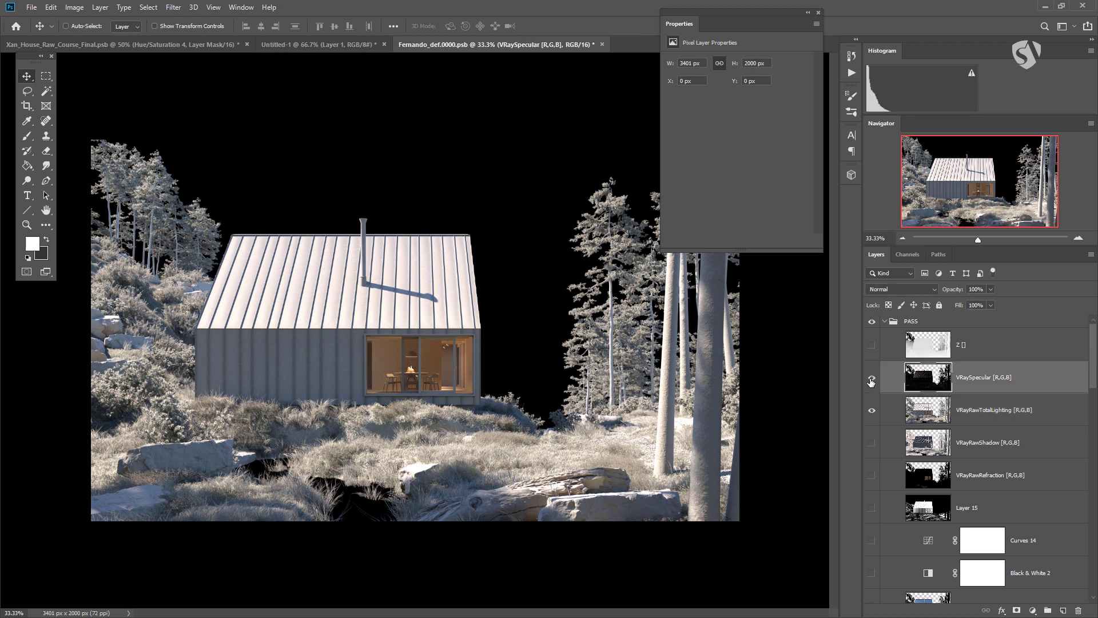
pyautogui.click(870, 382)
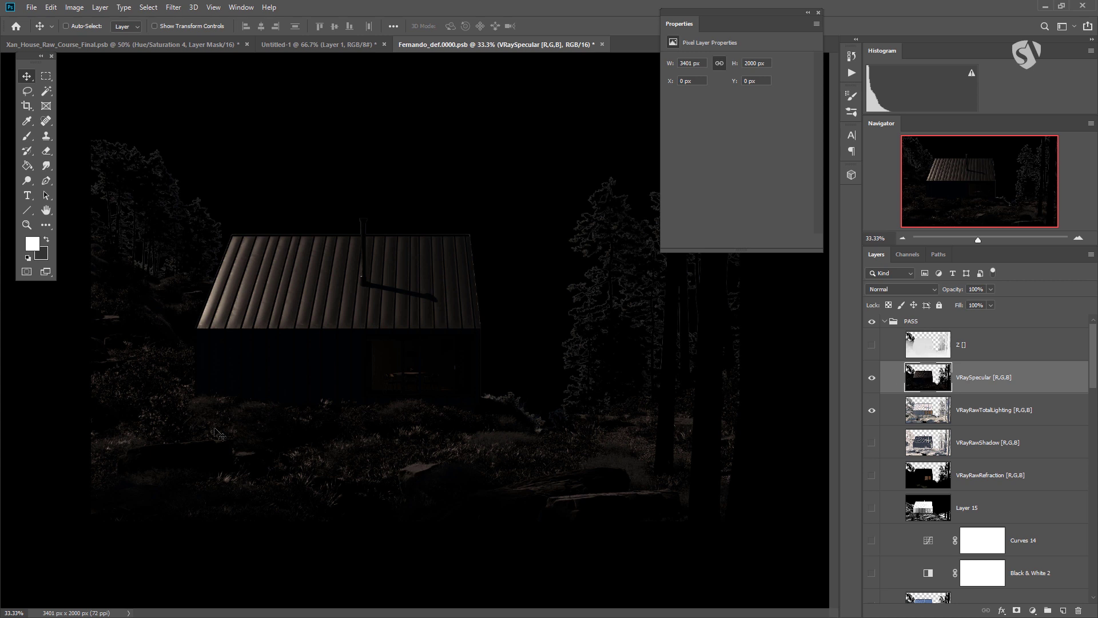
pyautogui.click(21, 225)
pyautogui.moveTo(373, 441); pyautogui.dragTo(469, 359)
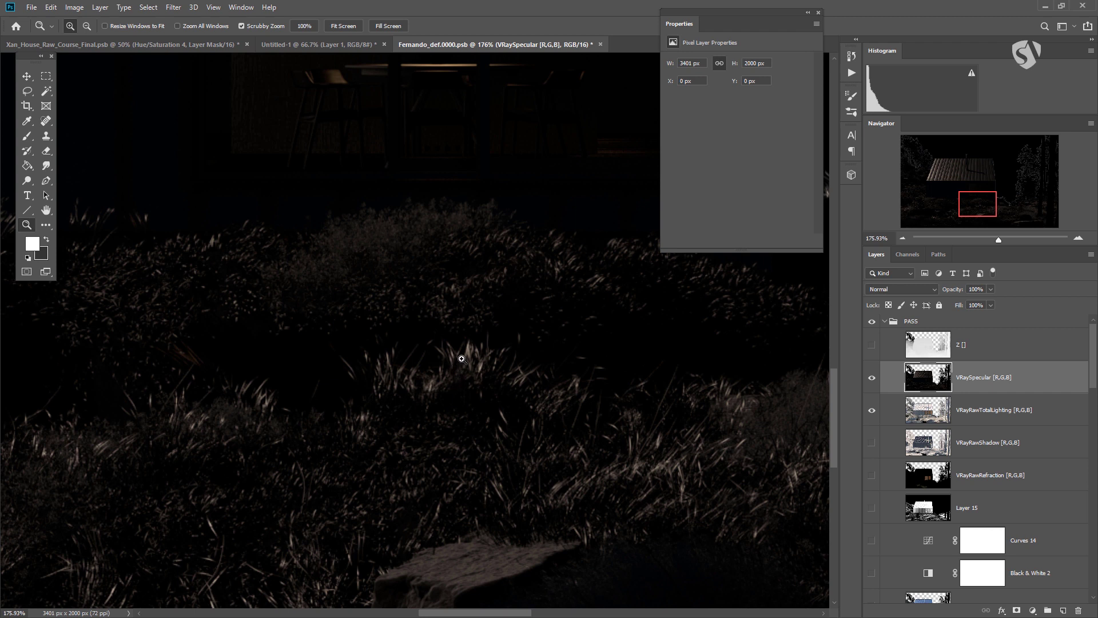
pyautogui.scroll(-8, 461, 359)
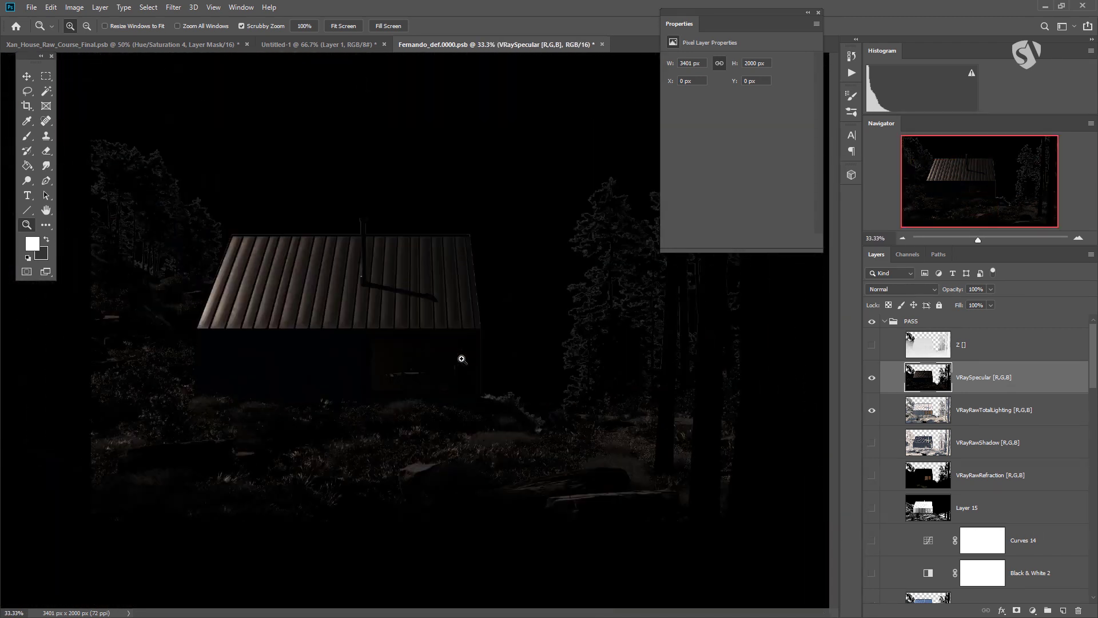
# - Duplicate the VRaySpecular and VRayRawTotalLighting passes into the ADJ group and hide the PASS group
pyautogui.click(872, 377)
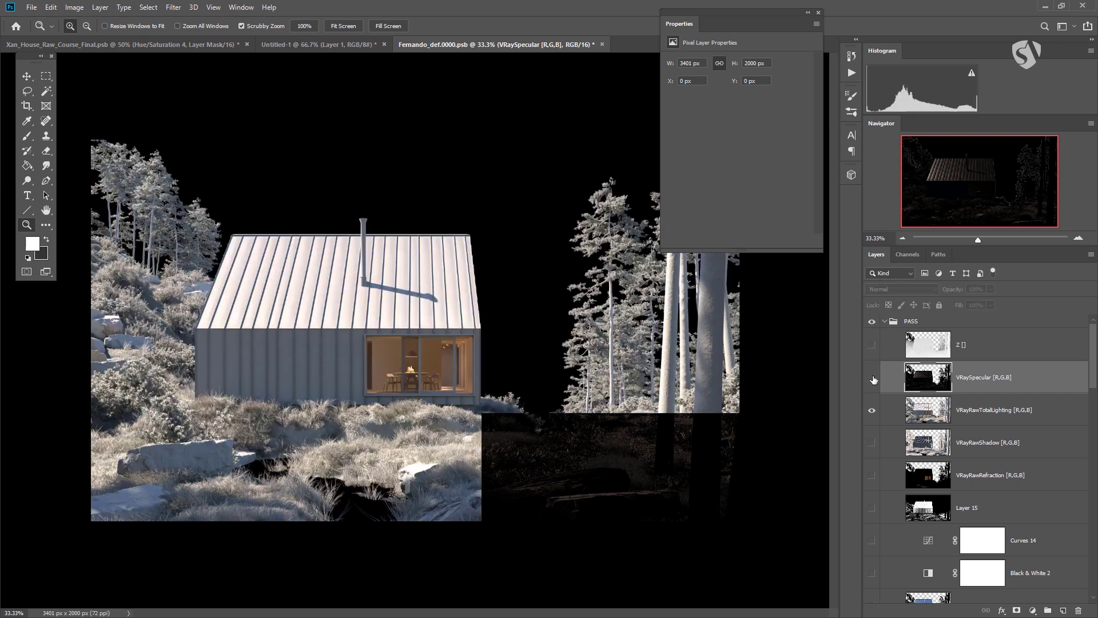
pyautogui.click(872, 378)
pyautogui.keyDown('shift'); pyautogui.click(915, 417); pyautogui.keyUp('shift')
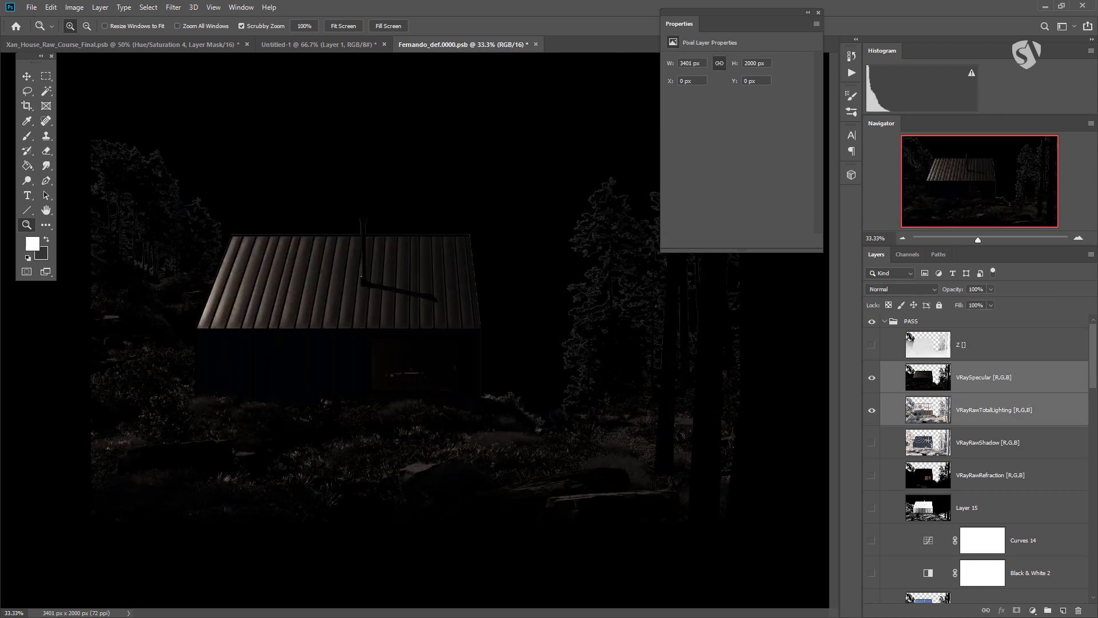
pyautogui.hotkey('ctrl', 'j')
pyautogui.moveTo(938, 417)
pyautogui.mouseDown()
pyautogui.moveTo(948, 614)
pyautogui.moveTo(949, 411)
pyautogui.mouseUp()
pyautogui.scroll(4, 949, 410)
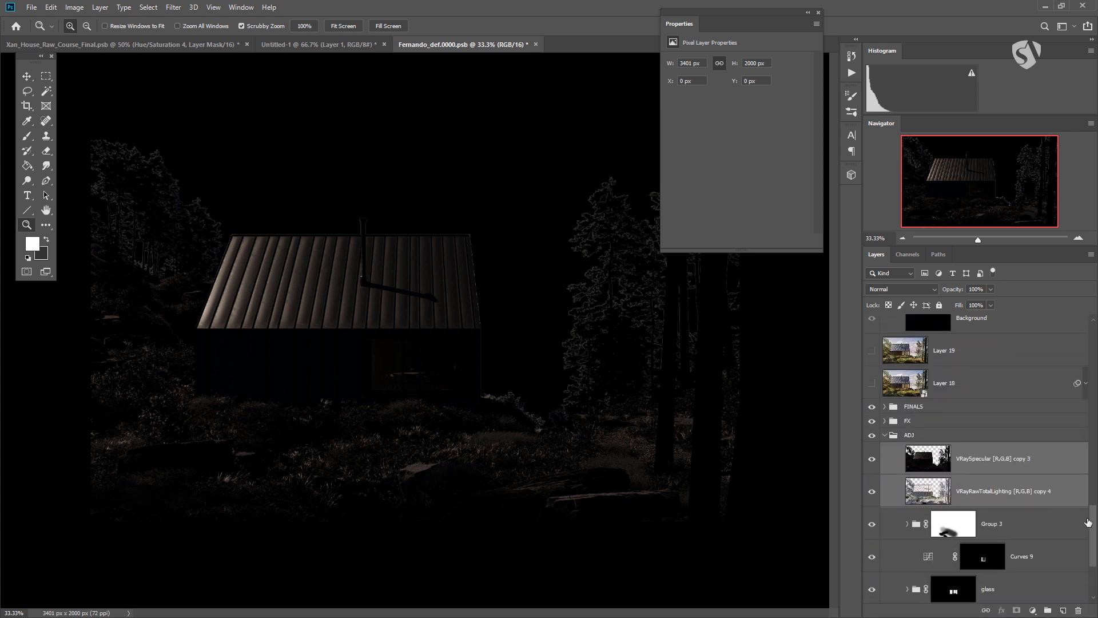
pyautogui.scroll(5, 1095, 480)
pyautogui.click(871, 321)
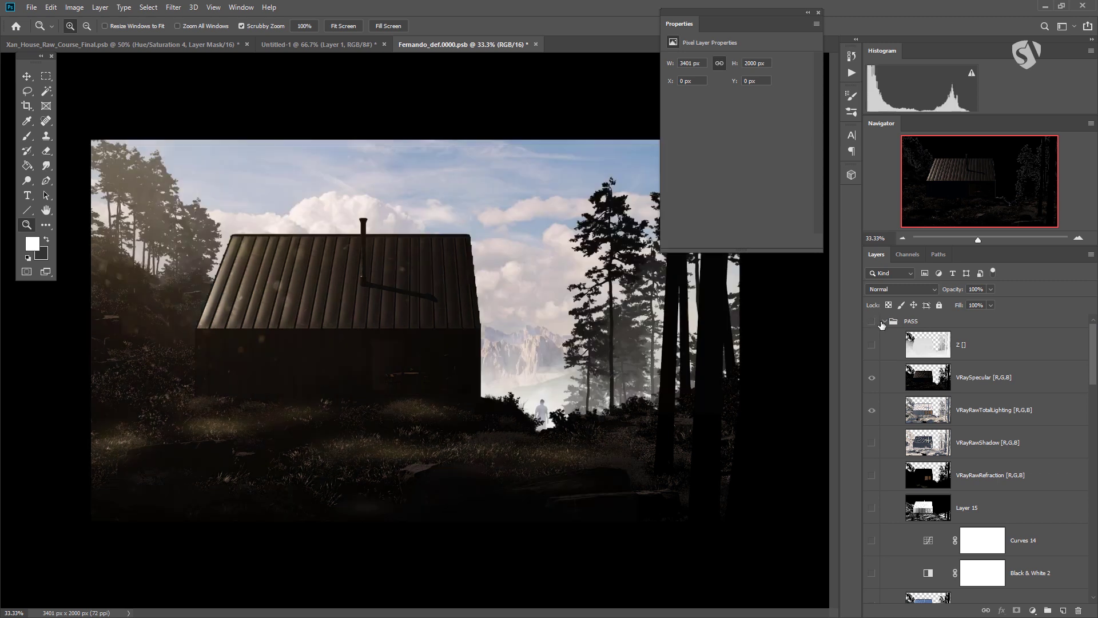
pyautogui.scroll(-5, 887, 322)
pyautogui.scroll(-3, 1020, 449)
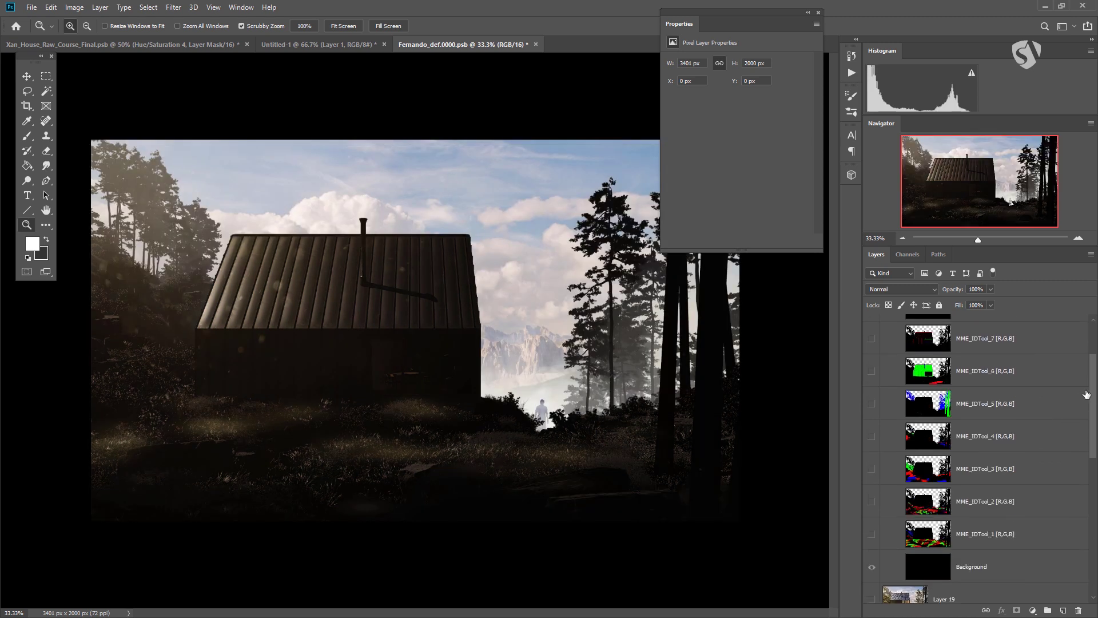
pyautogui.scroll(-3, 1090, 460)
pyautogui.scroll(-4, 892, 424)
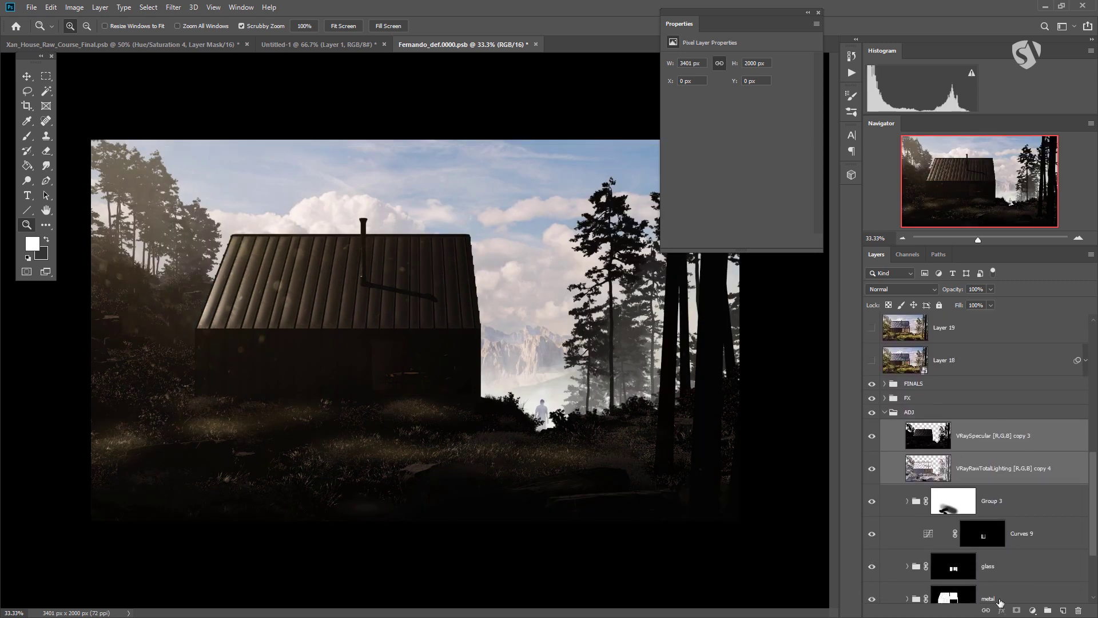
# - Group the two copied pass layers and name the group 'Vegetation'
pyautogui.click(996, 474)
pyautogui.keyDown('ctrl'); pyautogui.click(1002, 444); pyautogui.keyUp('ctrl')
pyautogui.hotkey('ctrl', 'g')
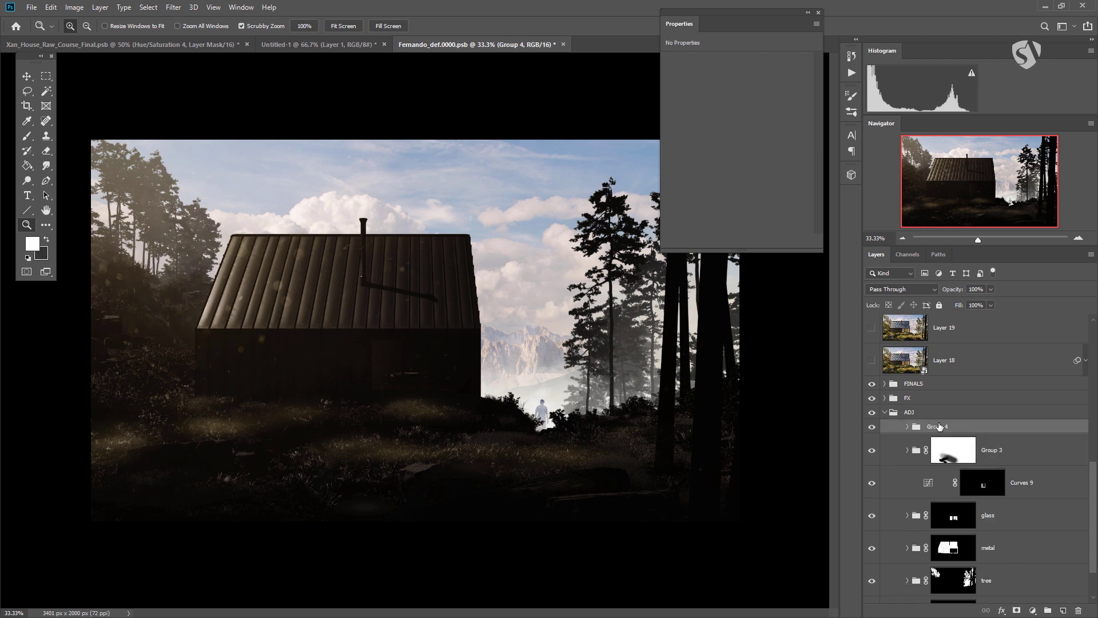
pyautogui.doubleClick(938, 427)
pyautogui.write('Vegetation')
pyautogui.press('Return')
# - Expand the Vegetation group and hide VRaySpecular copy 3 and VRayRawTotalLighting copy 4
pyautogui.click(913, 415)
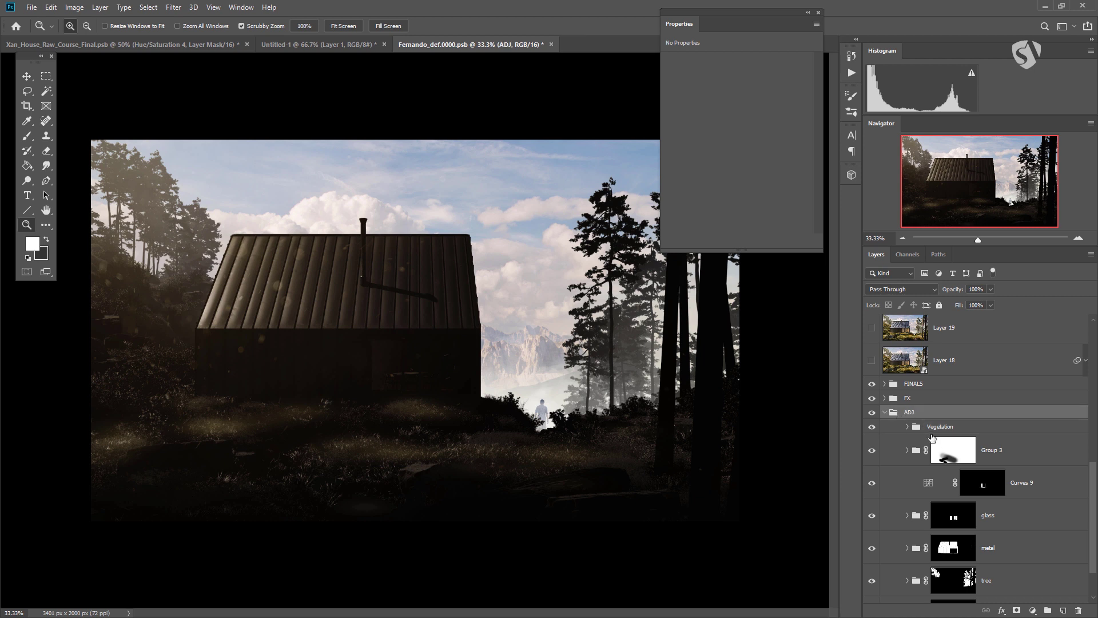
pyautogui.click(931, 430)
pyautogui.click(908, 426)
pyautogui.scroll(-1, 921, 435)
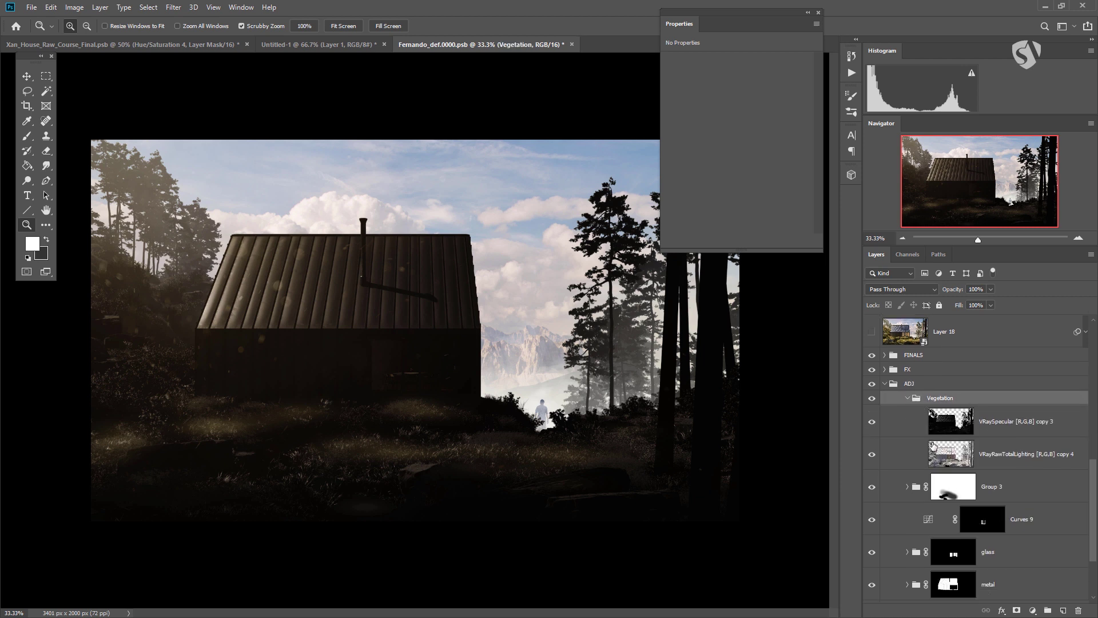
pyautogui.click(871, 422)
pyautogui.click(871, 454)
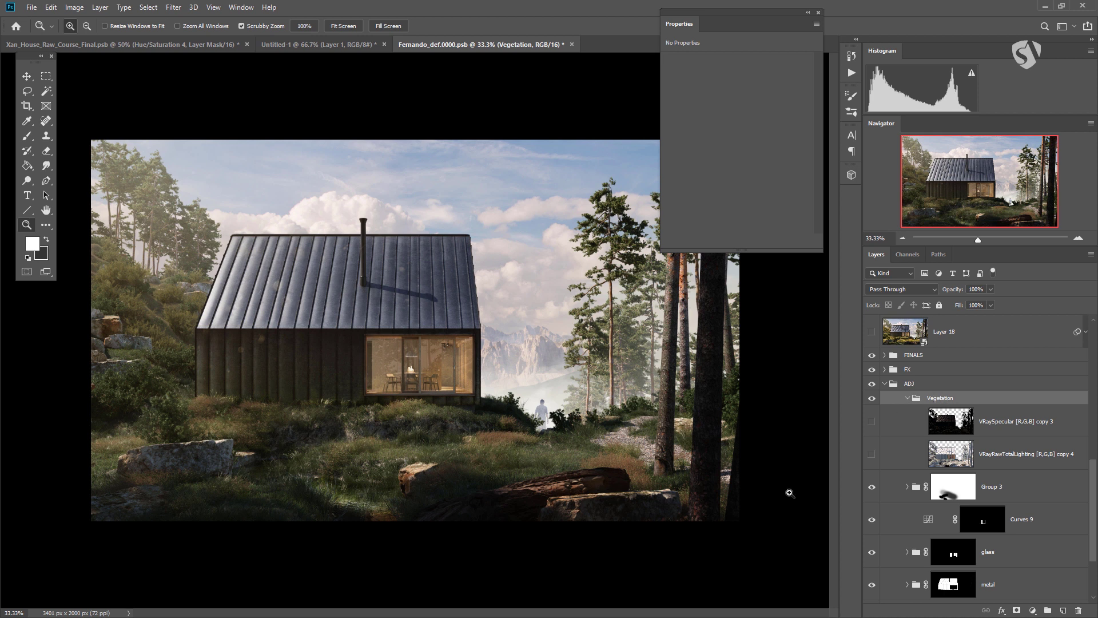
# - Preview the MME_IDTool_1, _2 and _3 ID maps in turn, ending with MME_IDTool_3 selected
pyautogui.scroll(3, 902, 465)
pyautogui.scroll(4, 903, 464)
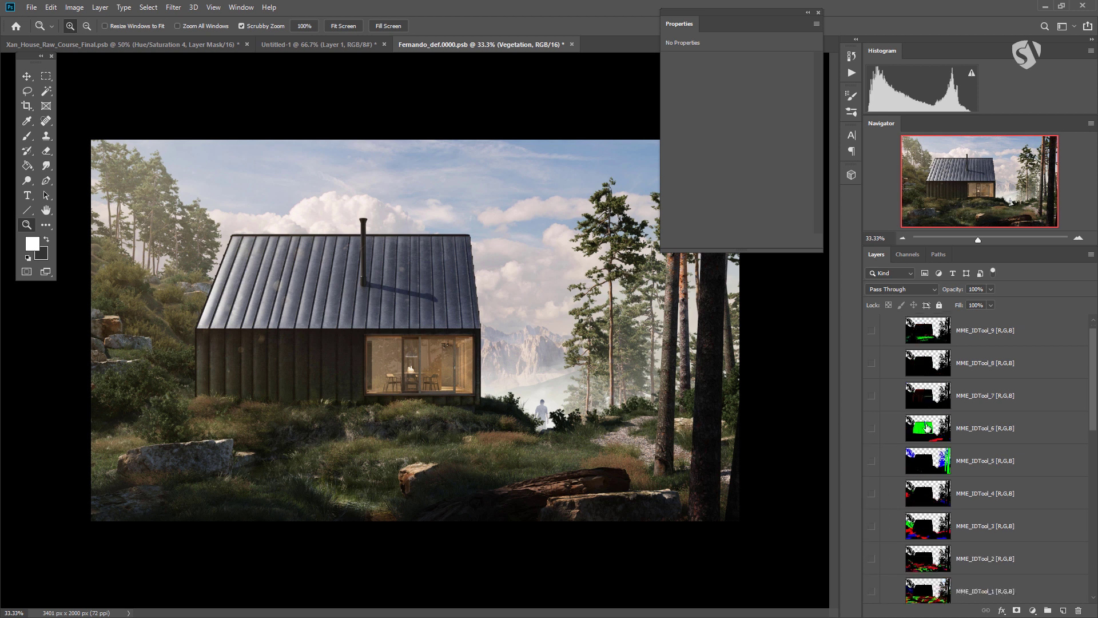
pyautogui.scroll(-3, 909, 345)
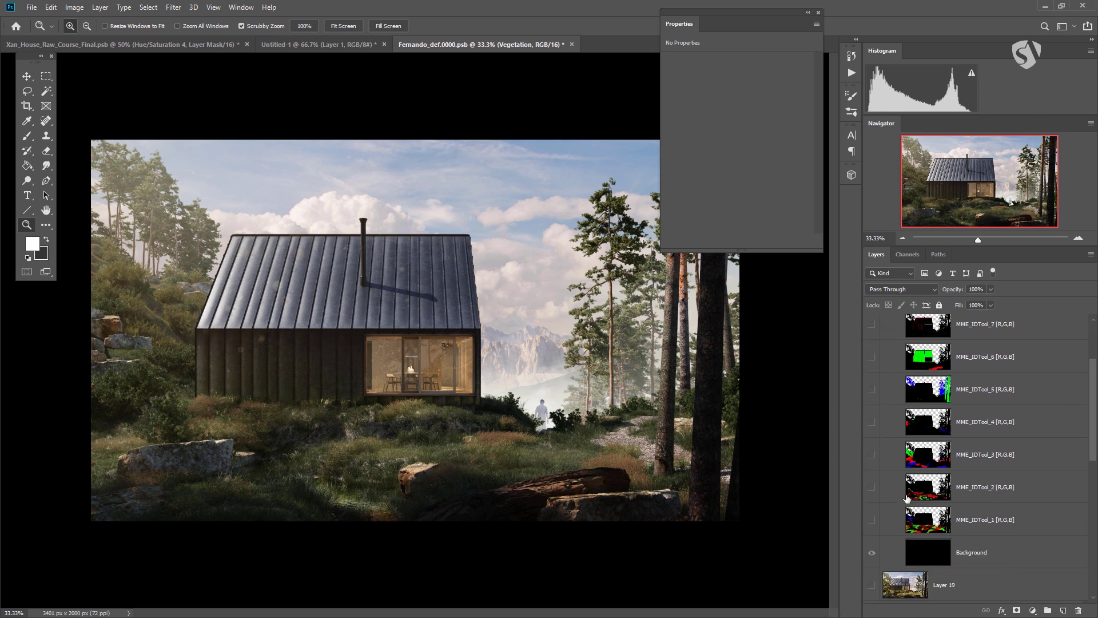
pyautogui.click(897, 528)
pyautogui.click(871, 520)
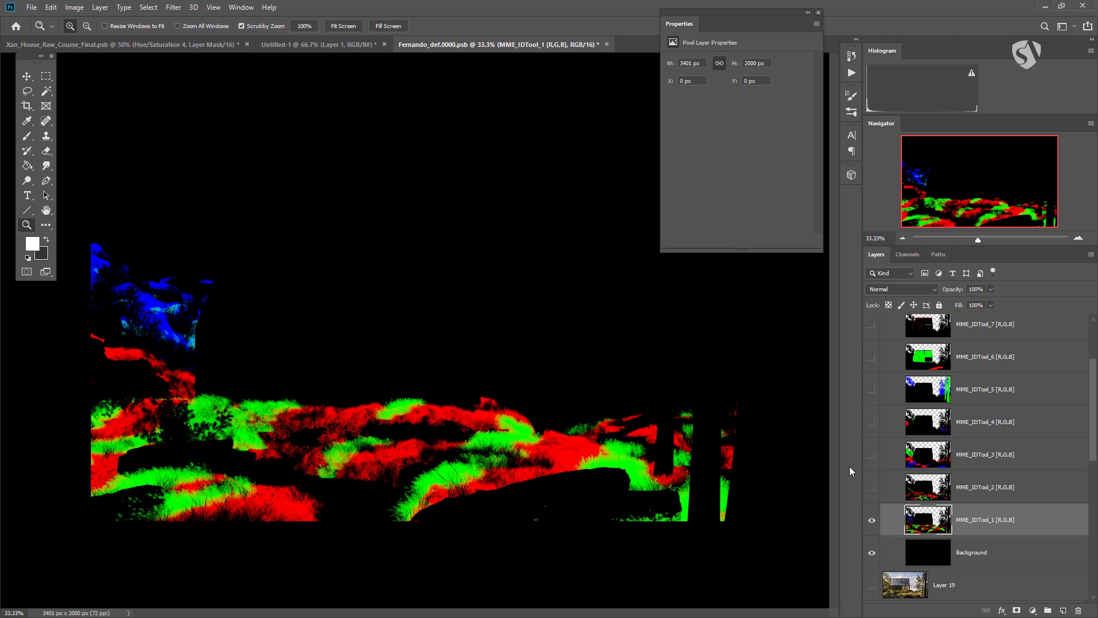
pyautogui.click(871, 489)
pyautogui.click(925, 487)
pyautogui.click(926, 455)
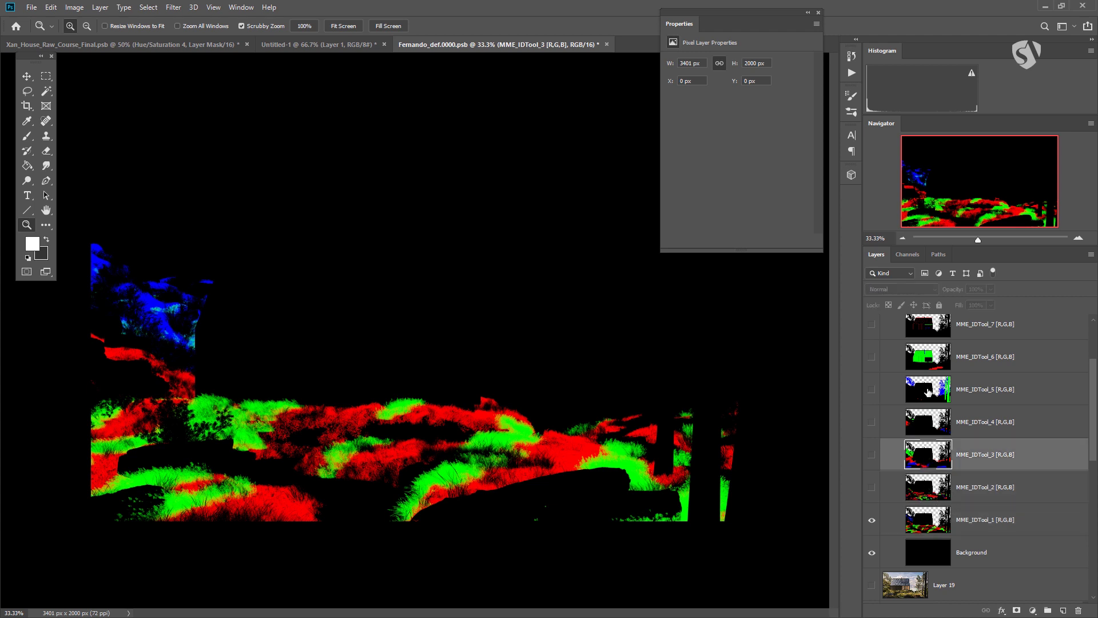
pyautogui.click(872, 487)
pyautogui.click(927, 493)
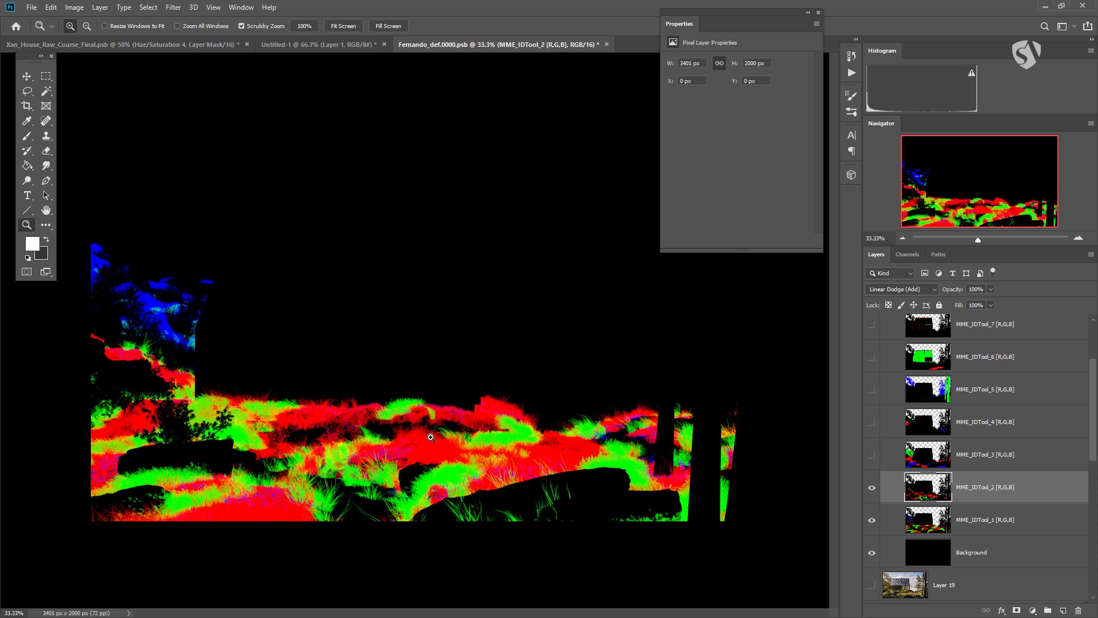
pyautogui.moveTo(920, 506); pyautogui.dragTo(915, 459)
pyautogui.click(915, 458)
# - Check the MME_IDTool_3, _4 and _5 ID maps, hiding each again so only the red-green grass masks show
pyautogui.click(872, 454)
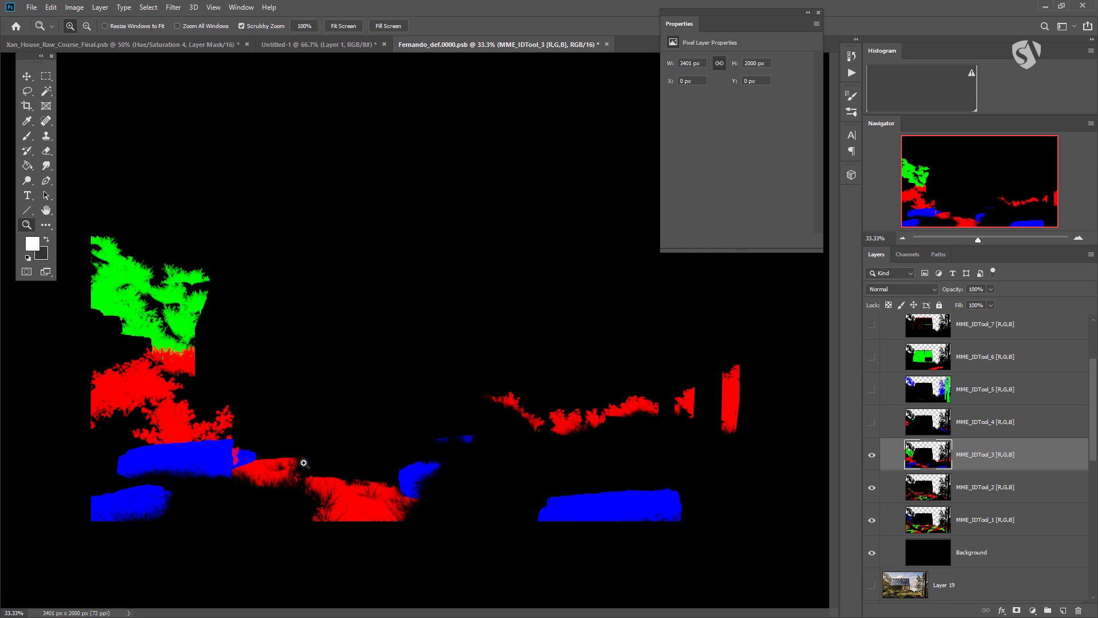
pyautogui.click(871, 455)
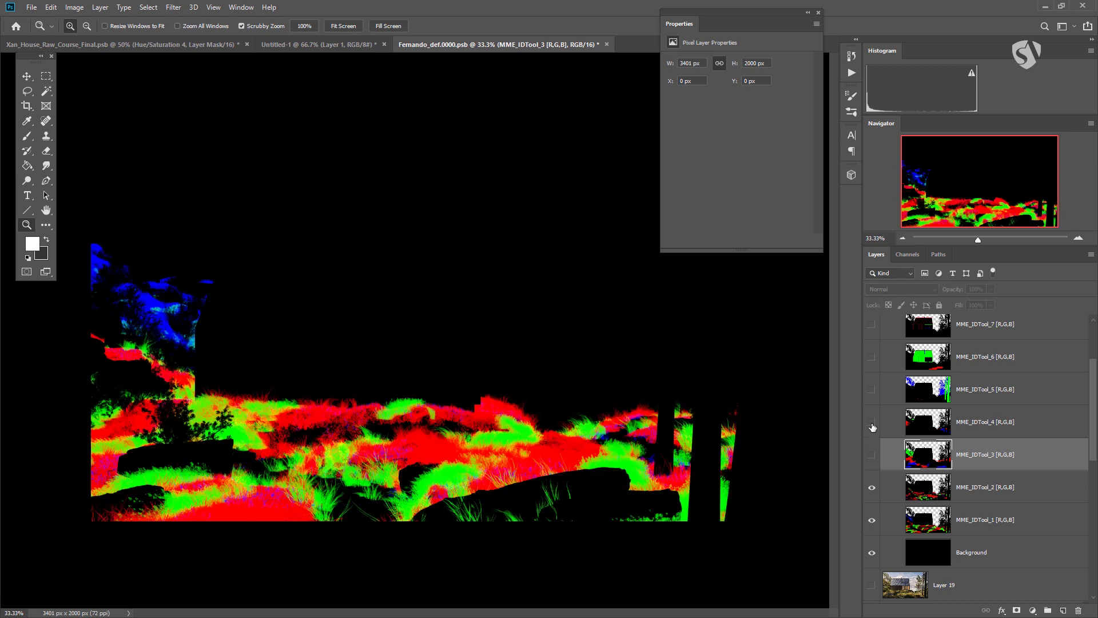
pyautogui.click(903, 426)
pyautogui.click(871, 423)
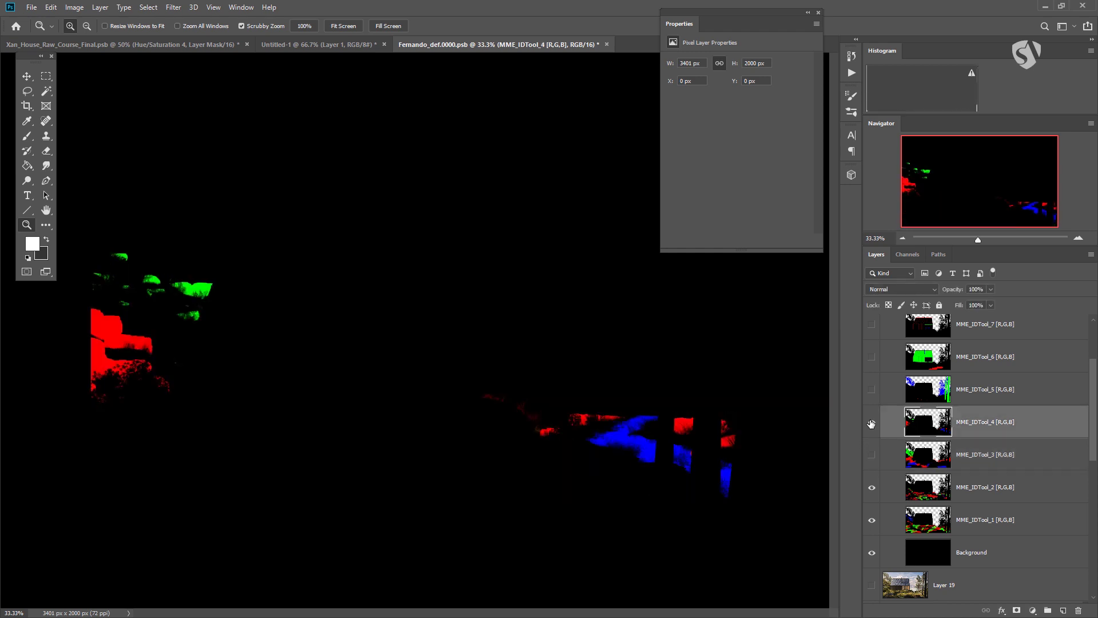
pyautogui.click(871, 422)
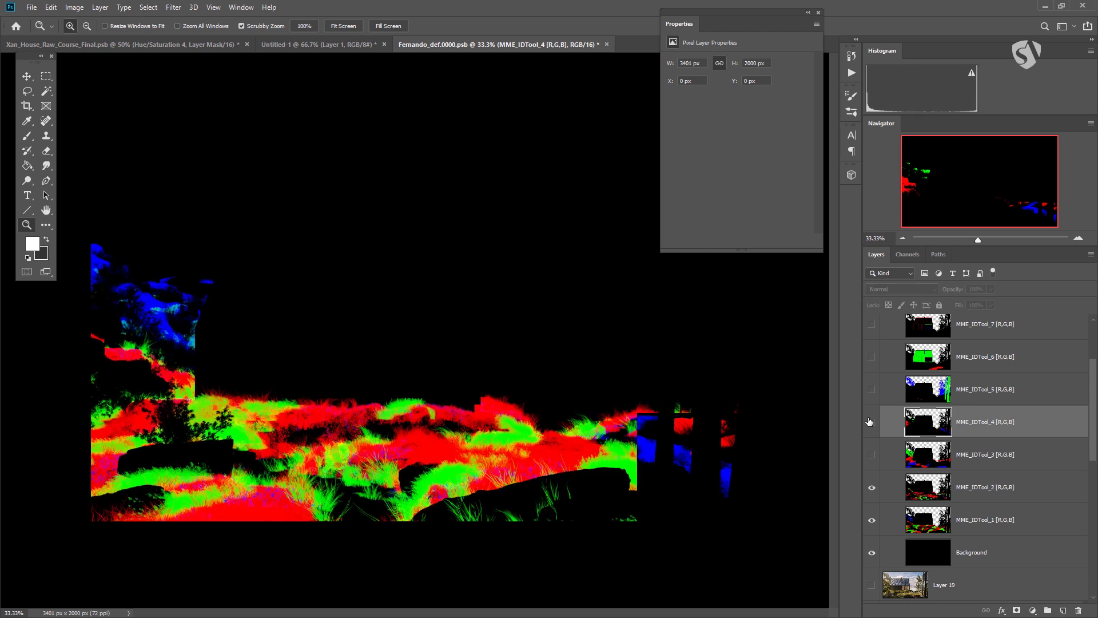
pyautogui.click(880, 390)
pyautogui.click(871, 390)
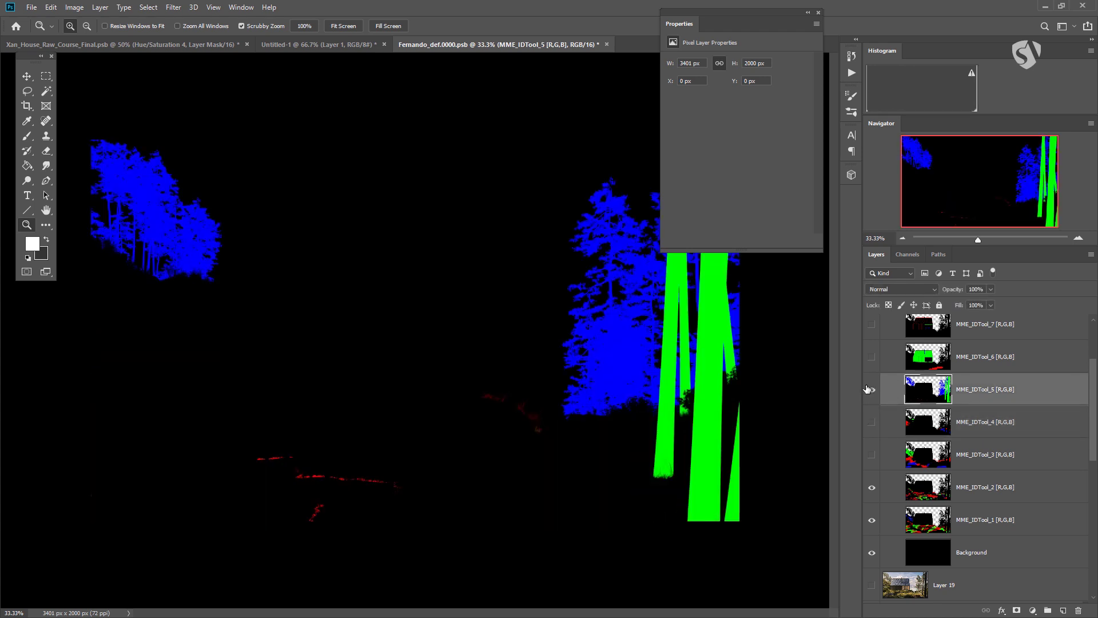
pyautogui.click(868, 389)
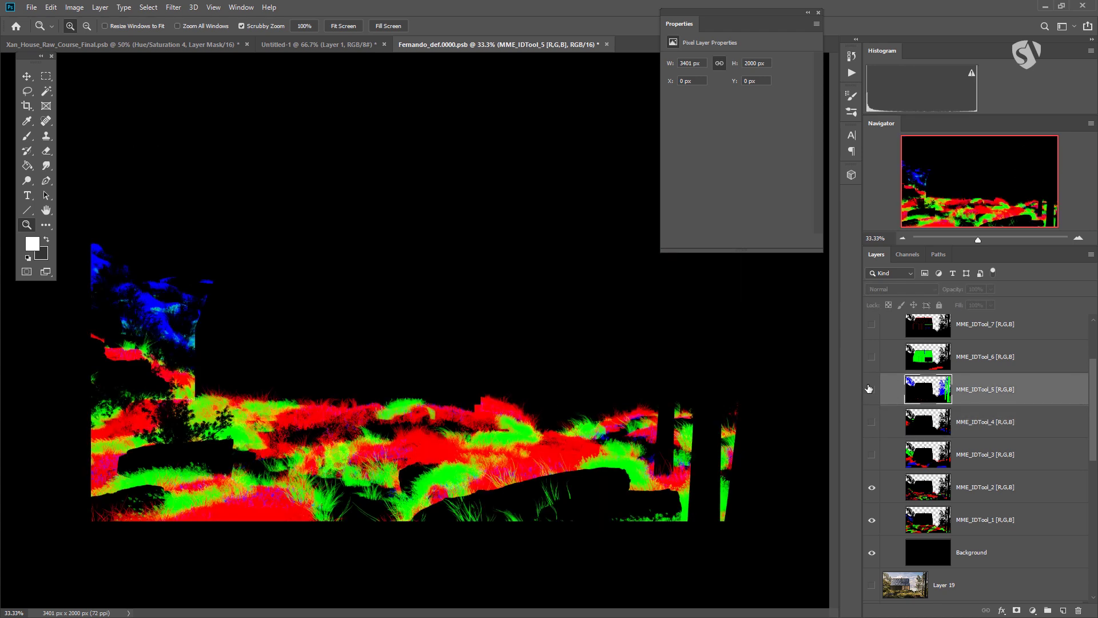
pyautogui.scroll(-3, 870, 389)
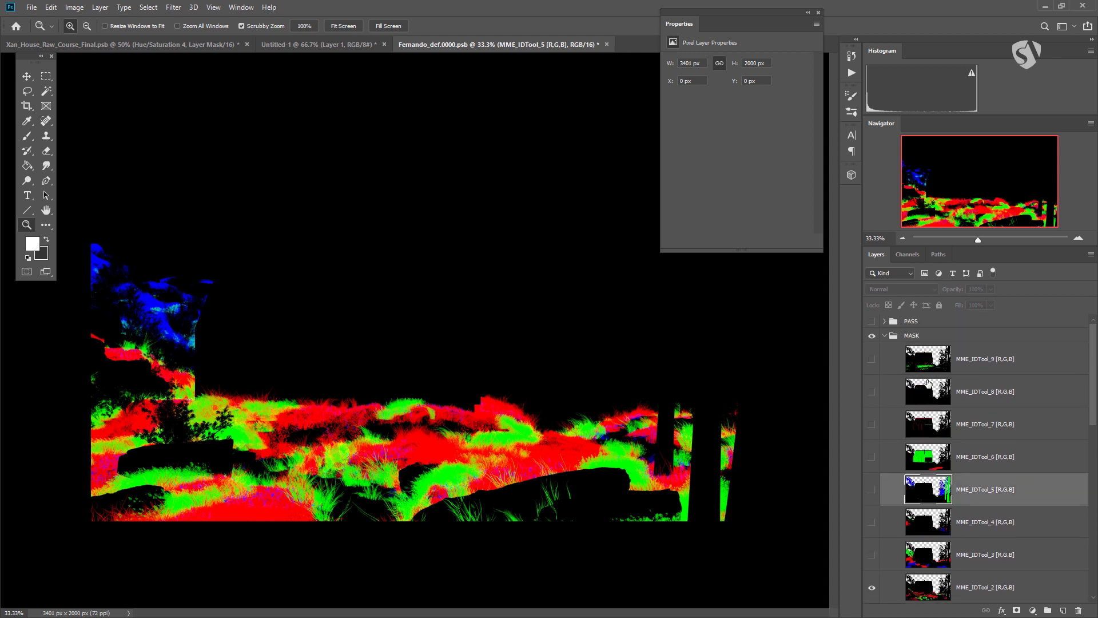
# - Load a colour channel of the ID pass as the grass selection
pyautogui.click(909, 254)
pyautogui.moveTo(887, 318); pyautogui.dragTo(888, 293)
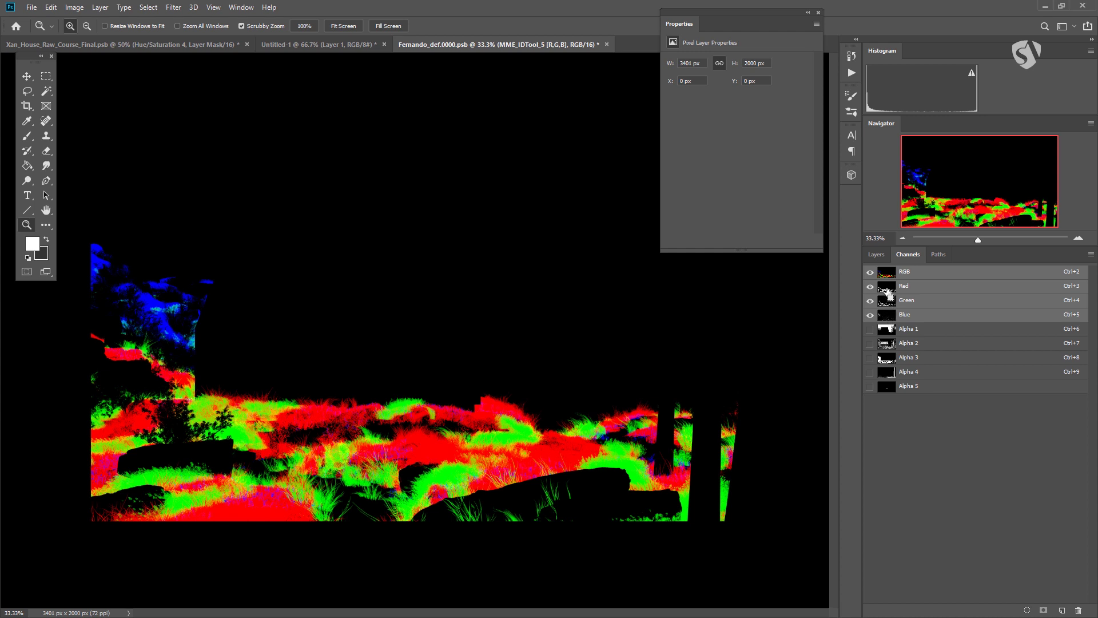
pyautogui.keyDown('ctrl'); pyautogui.click(888, 292); pyautogui.keyUp('ctrl')
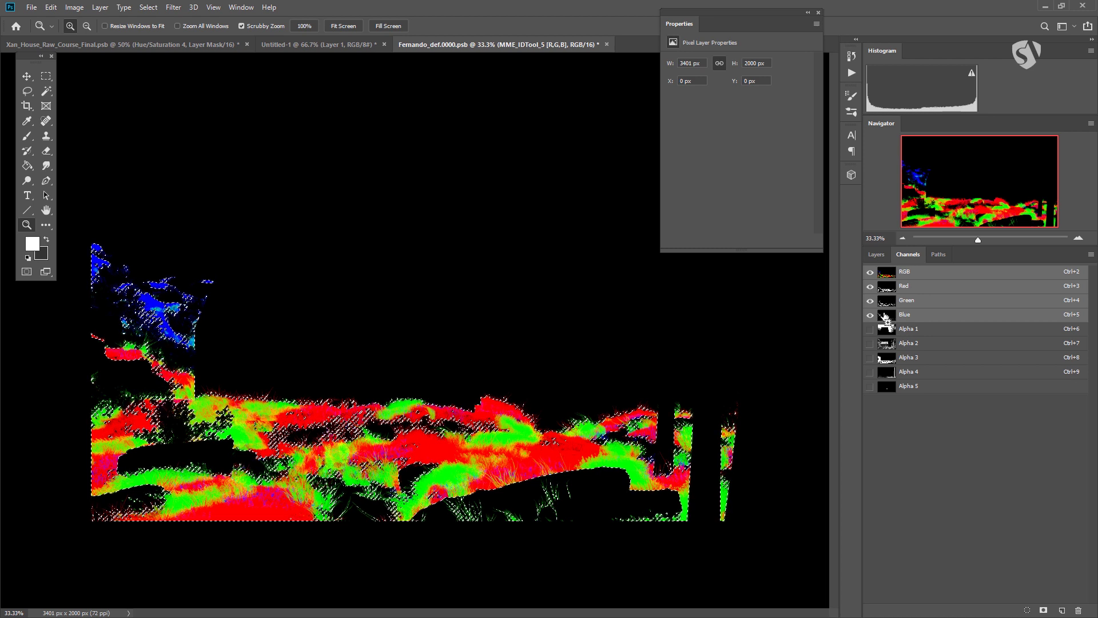
pyautogui.click(877, 255)
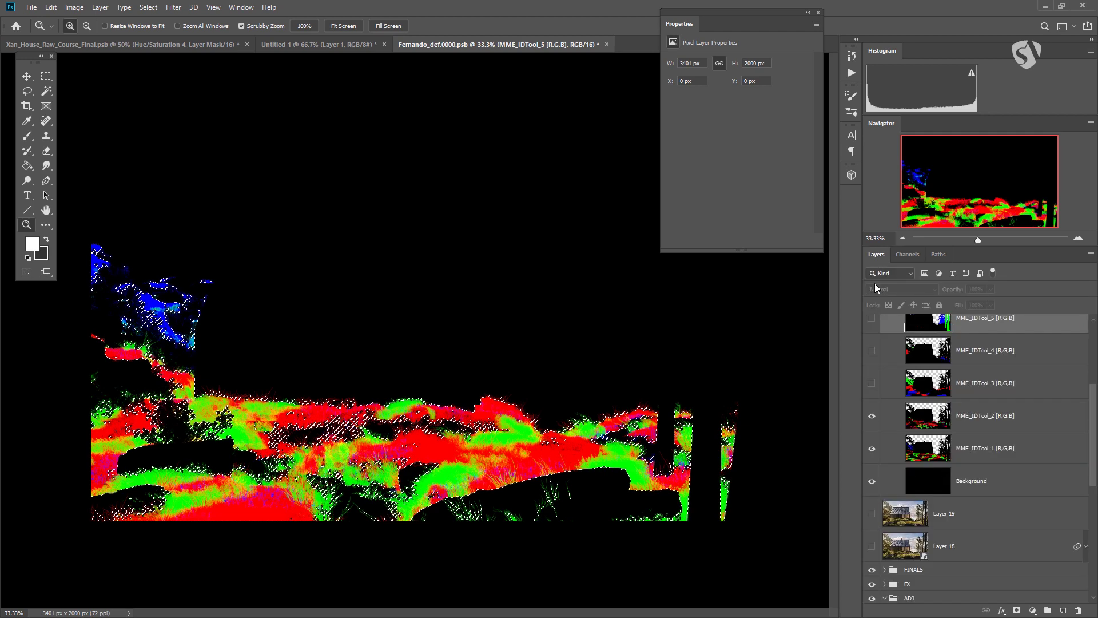
# - Show MME_IDTool_3 and inspect its colour channels, briefly checking MME_IDTool_4
pyautogui.click(878, 387)
pyautogui.click(872, 383)
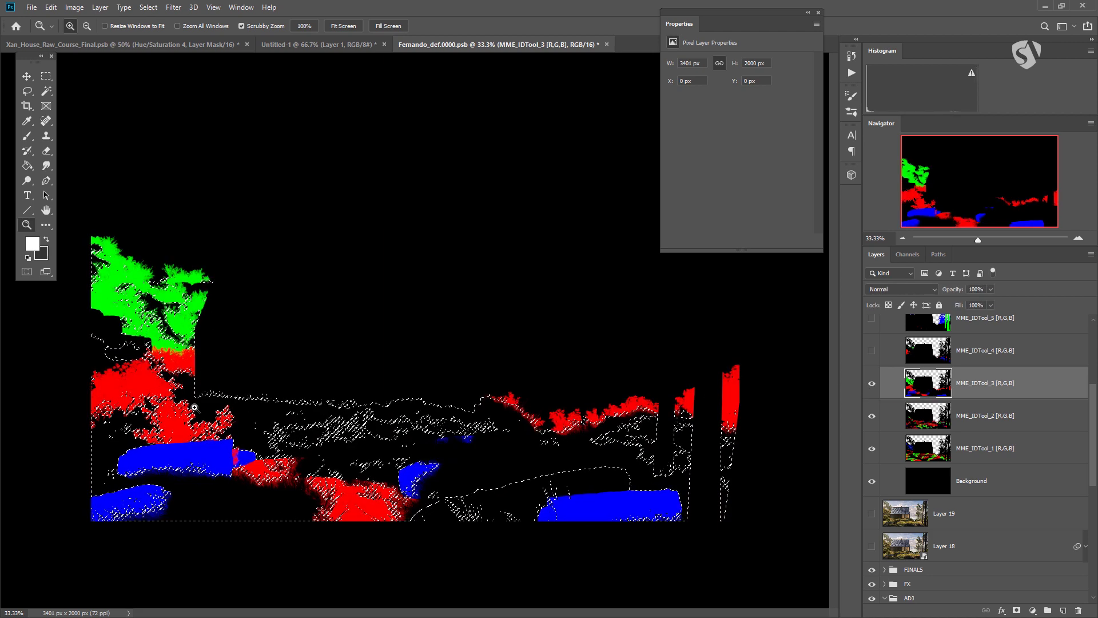
pyautogui.click(899, 256)
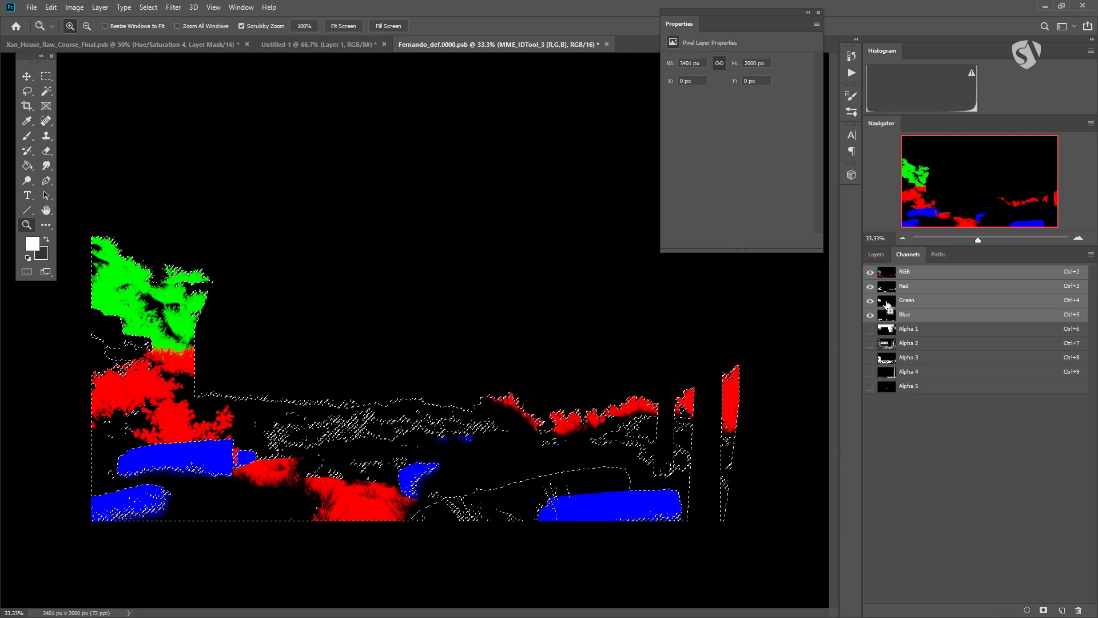
pyautogui.click(876, 254)
pyautogui.click(872, 358)
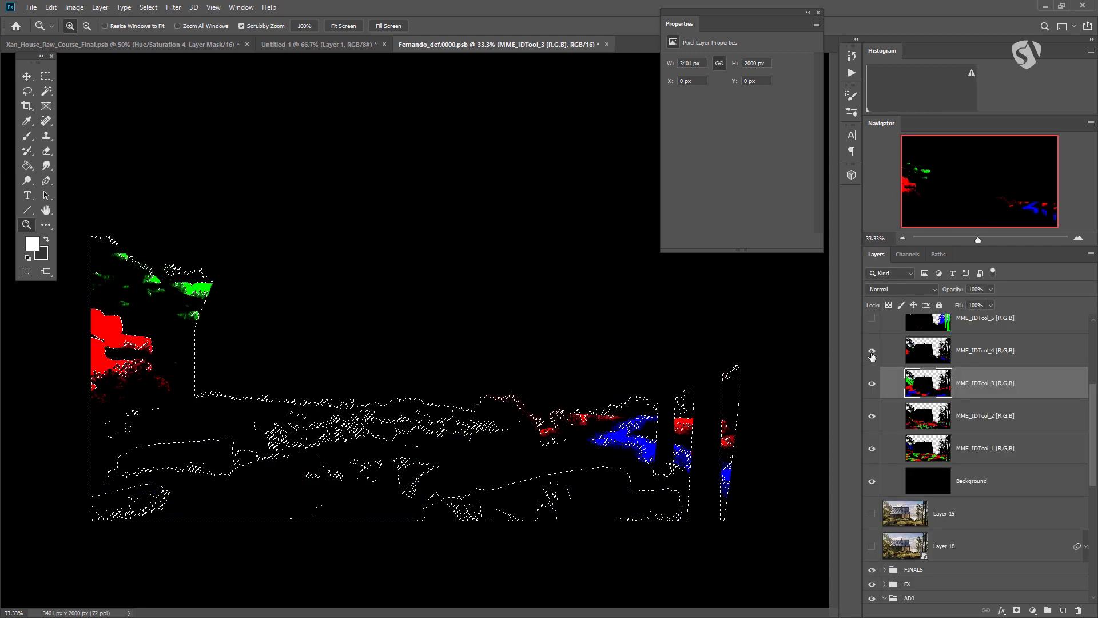
pyautogui.click(872, 357)
# - Show the MME_IDTool_5 tree pass and add its blue tree areas to the selection
pyautogui.scroll(2, 910, 364)
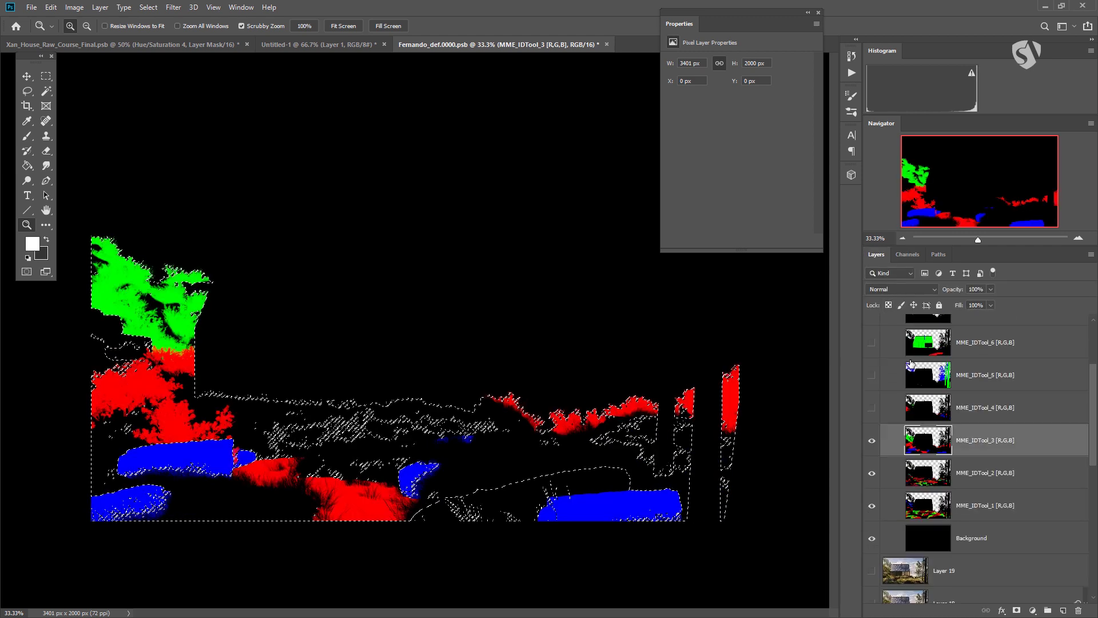
pyautogui.click(871, 373)
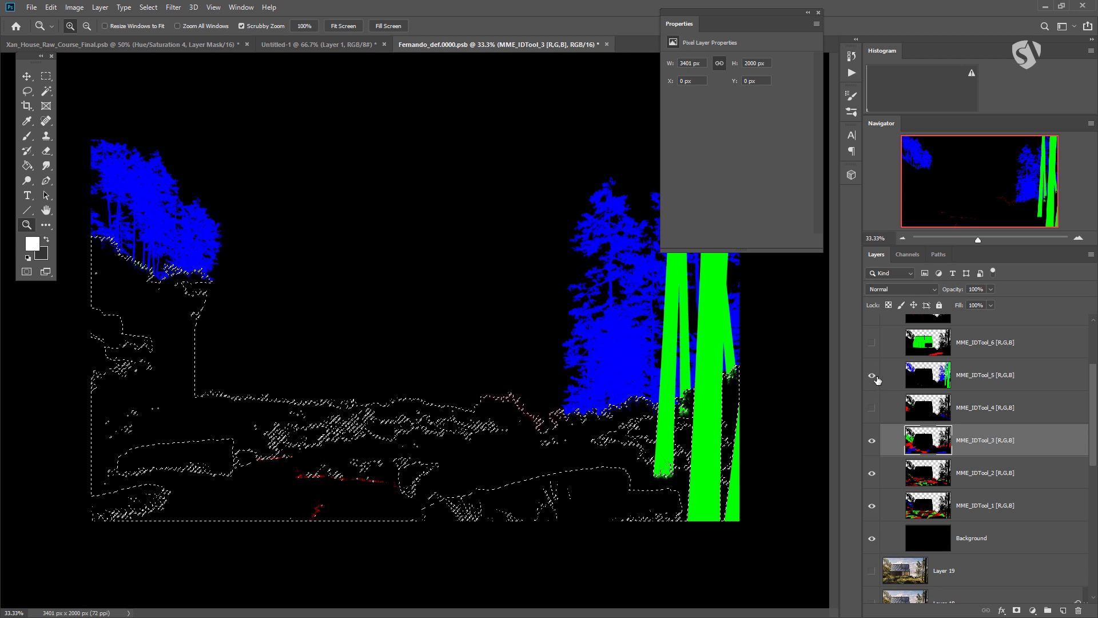
pyautogui.click(904, 254)
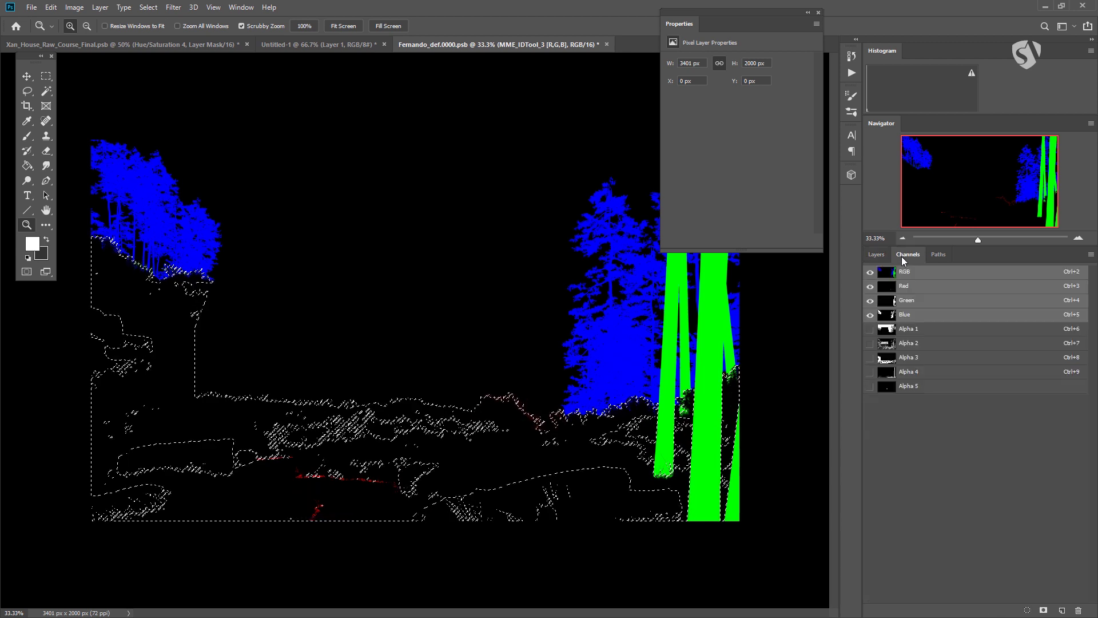
pyautogui.keyDown('ctrl'); pyautogui.click(887, 318); pyautogui.keyUp('ctrl')
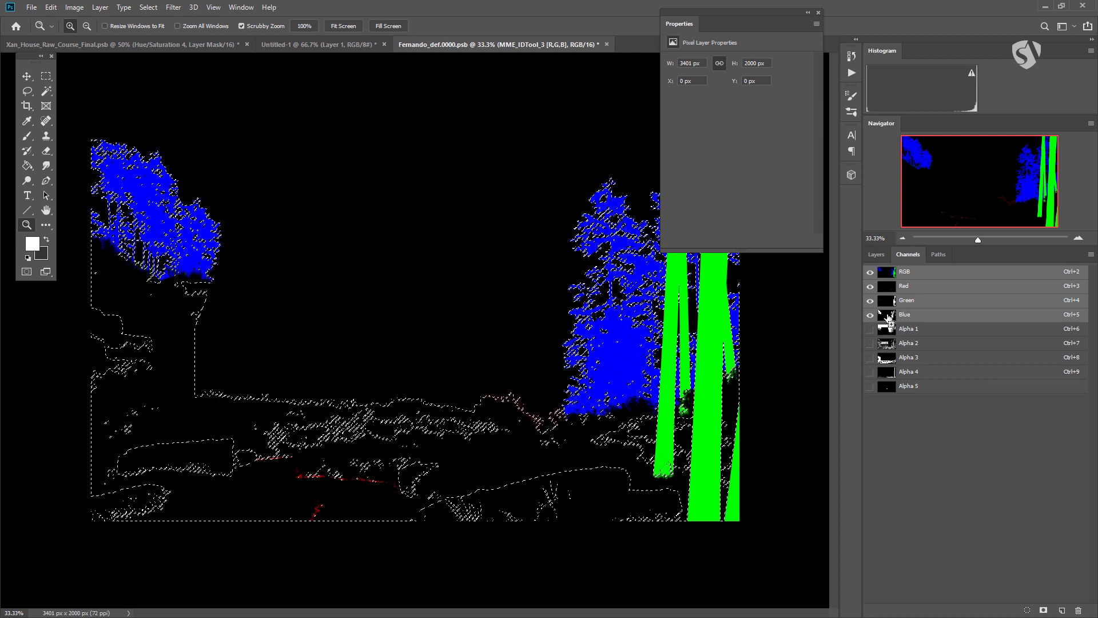
pyautogui.click(877, 255)
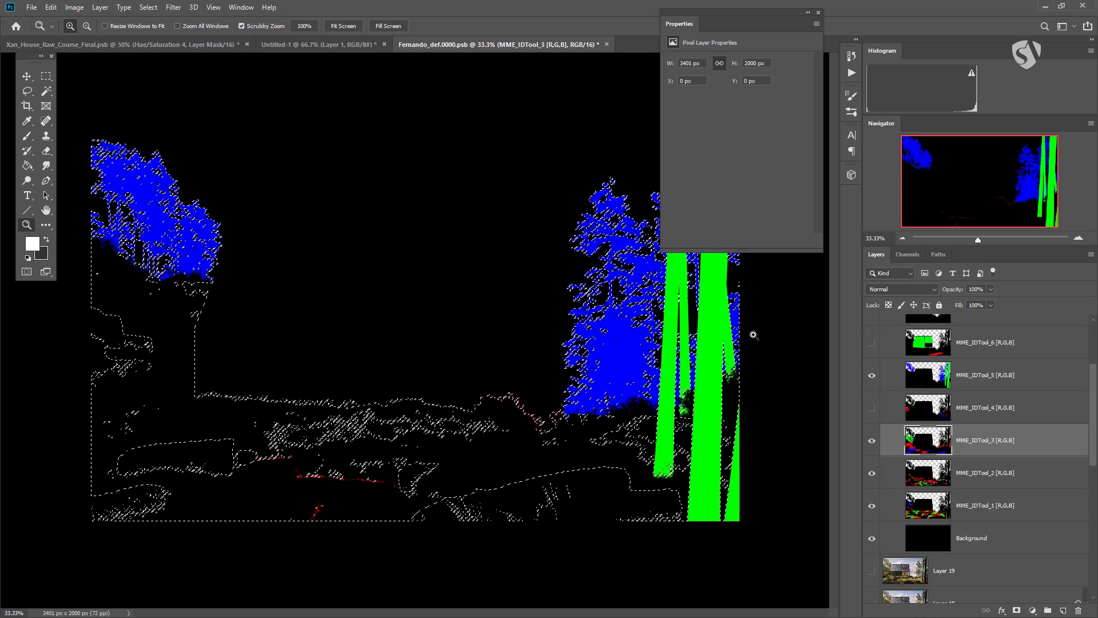
# - Collapse and hide the MASK group to reveal the cabin render
pyautogui.scroll(3, 909, 376)
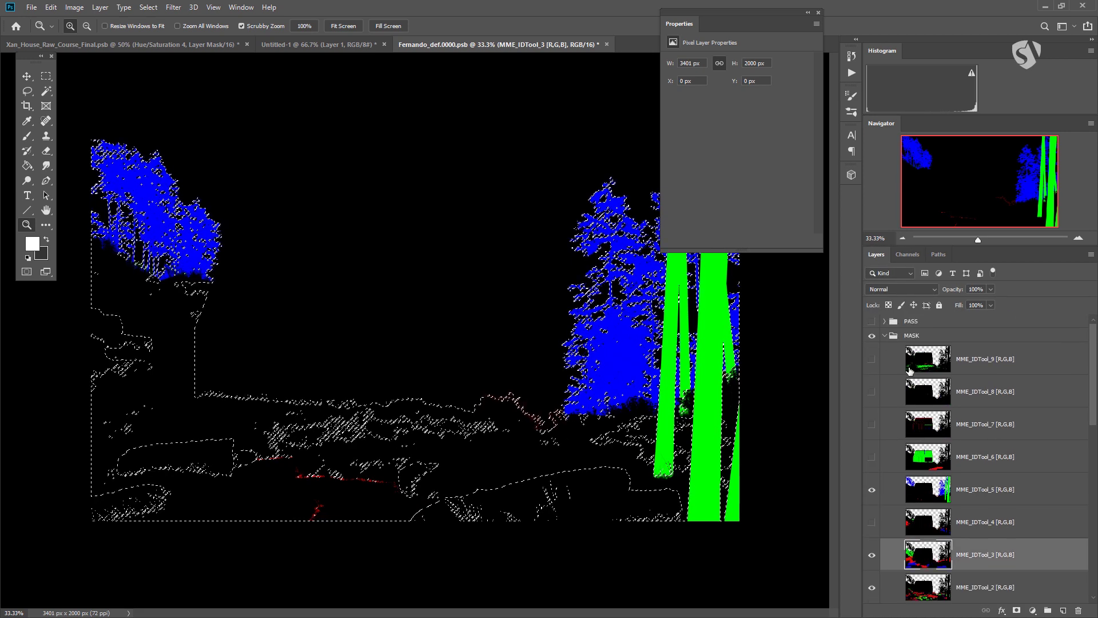
pyautogui.click(885, 335)
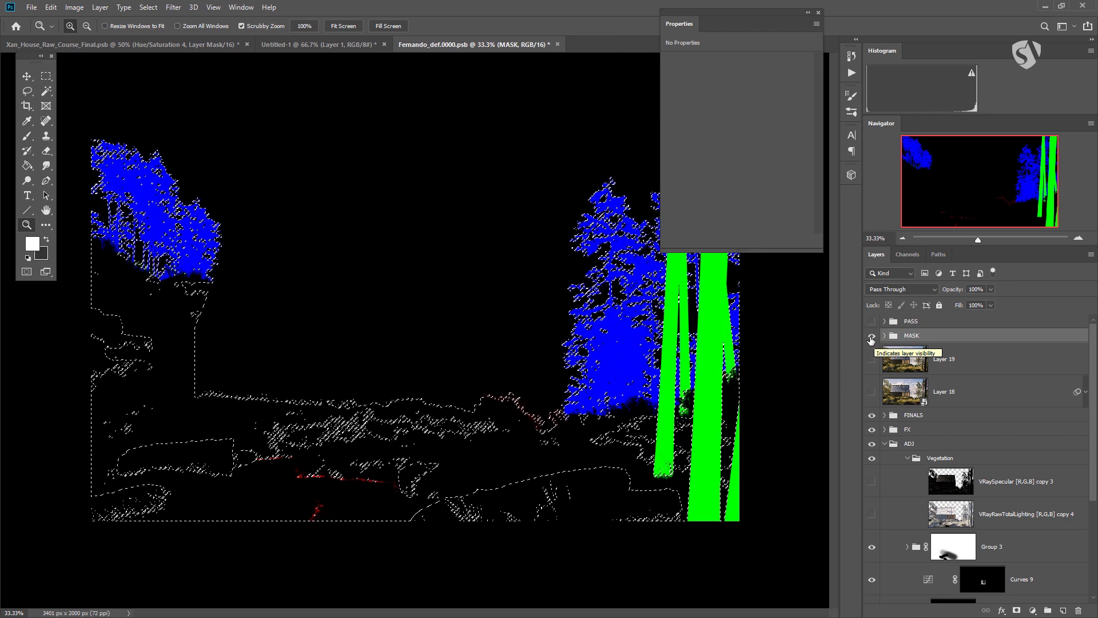
pyautogui.click(871, 338)
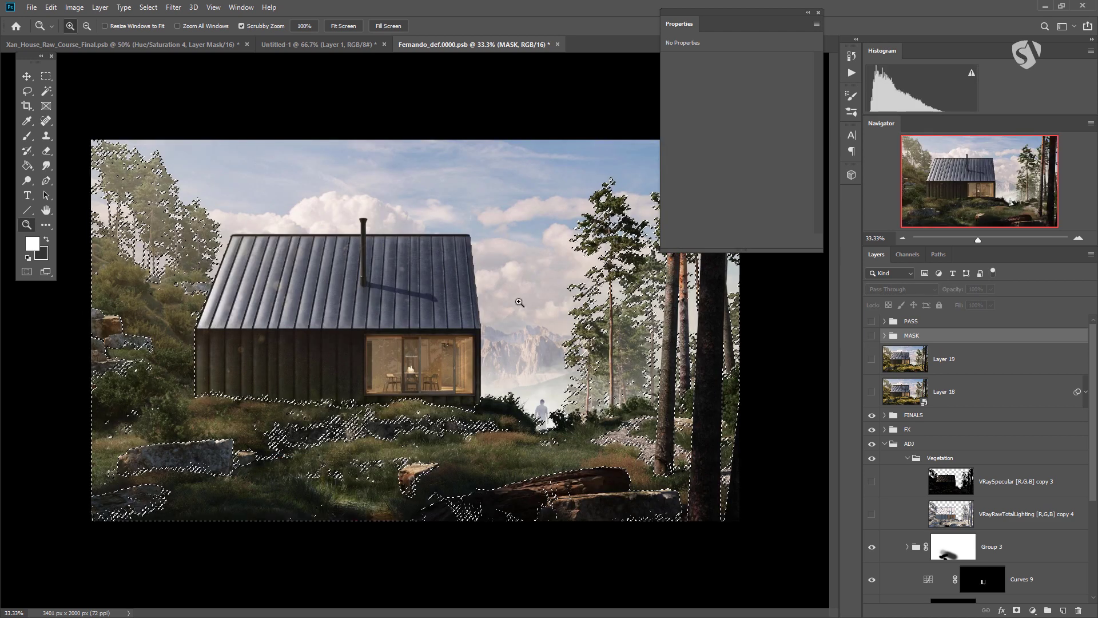
# - Mask the Vegetation group with the plant selection and turn on its VRayRawTotalLighting copy 4 layer
pyautogui.click(947, 461)
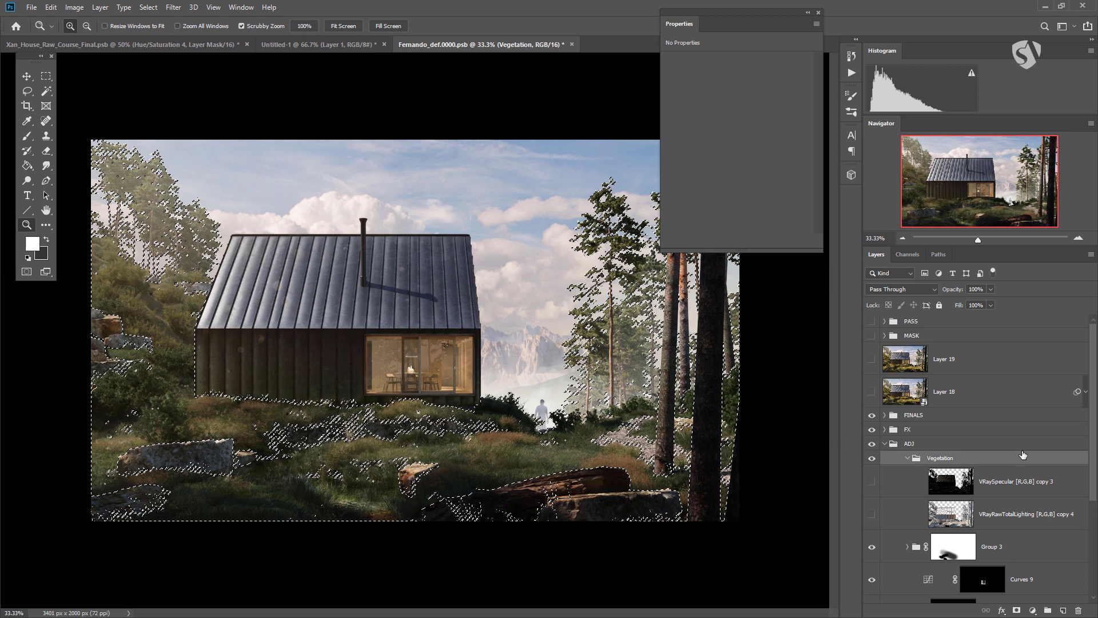
pyautogui.click(1017, 610)
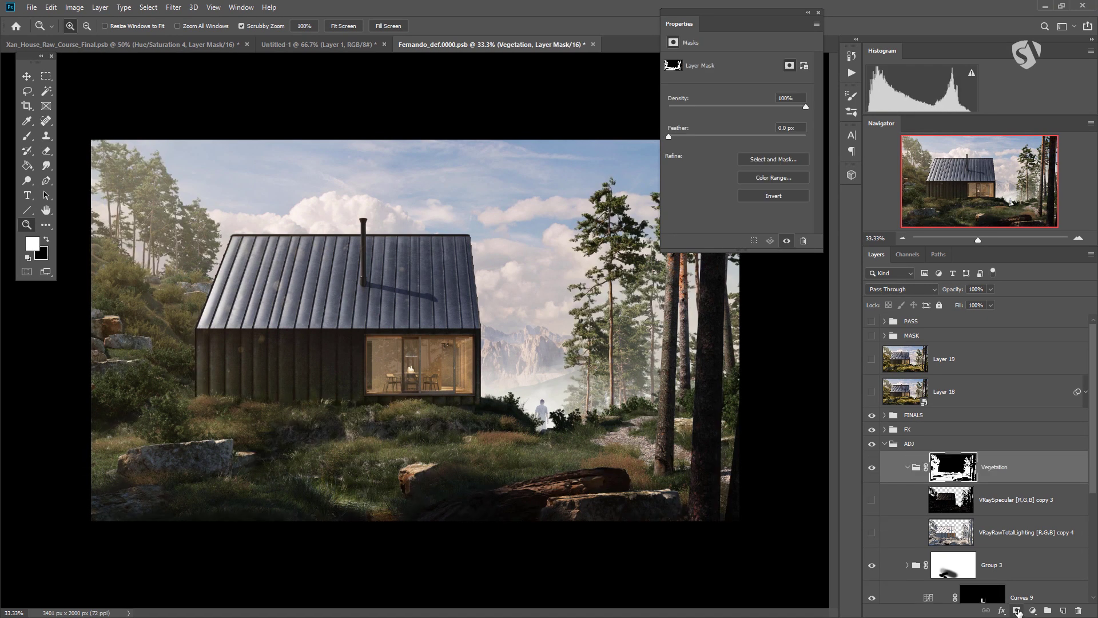
pyautogui.click(872, 532)
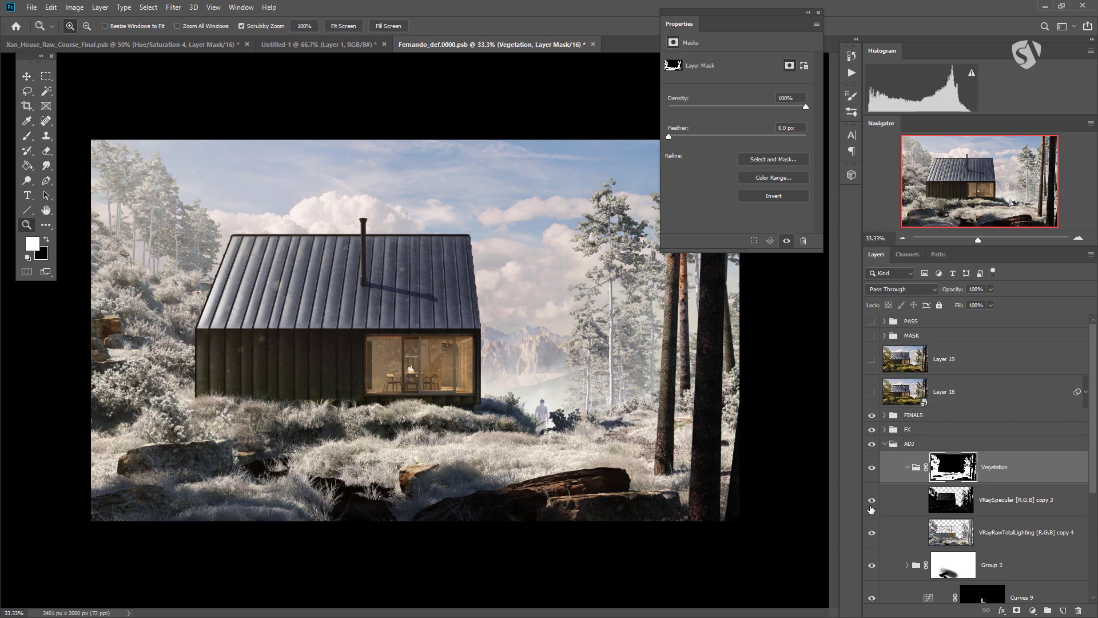
pyautogui.click(872, 533)
pyautogui.click(872, 533)
pyautogui.click(950, 540)
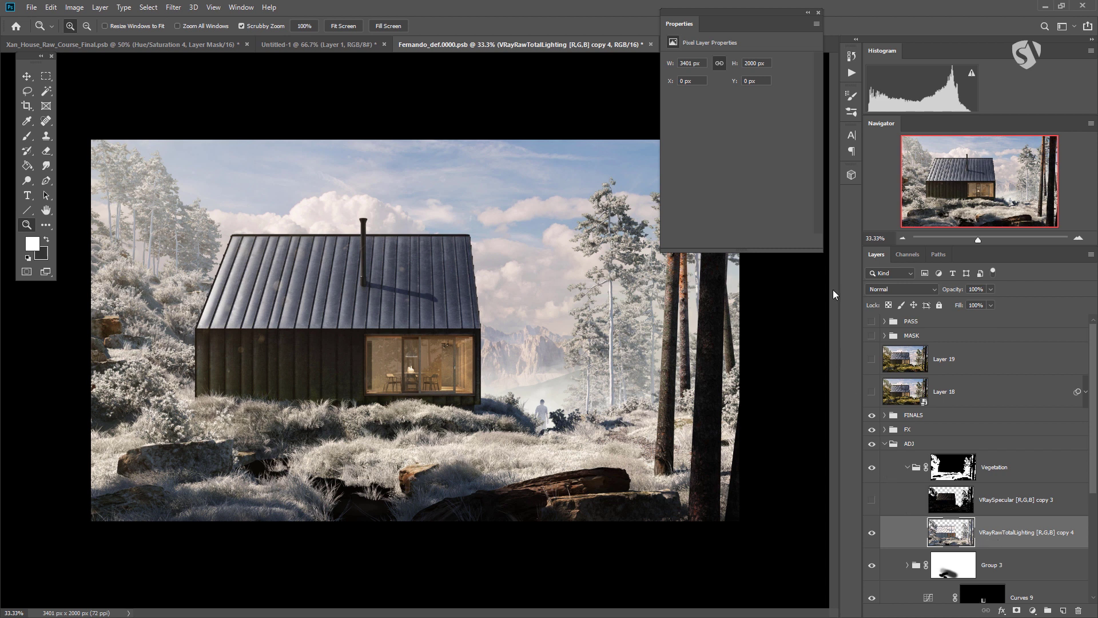
# - Set VRayRawTotalLighting copy 4 to Soft Light blend mode at 50% opacity
pyautogui.click(883, 289)
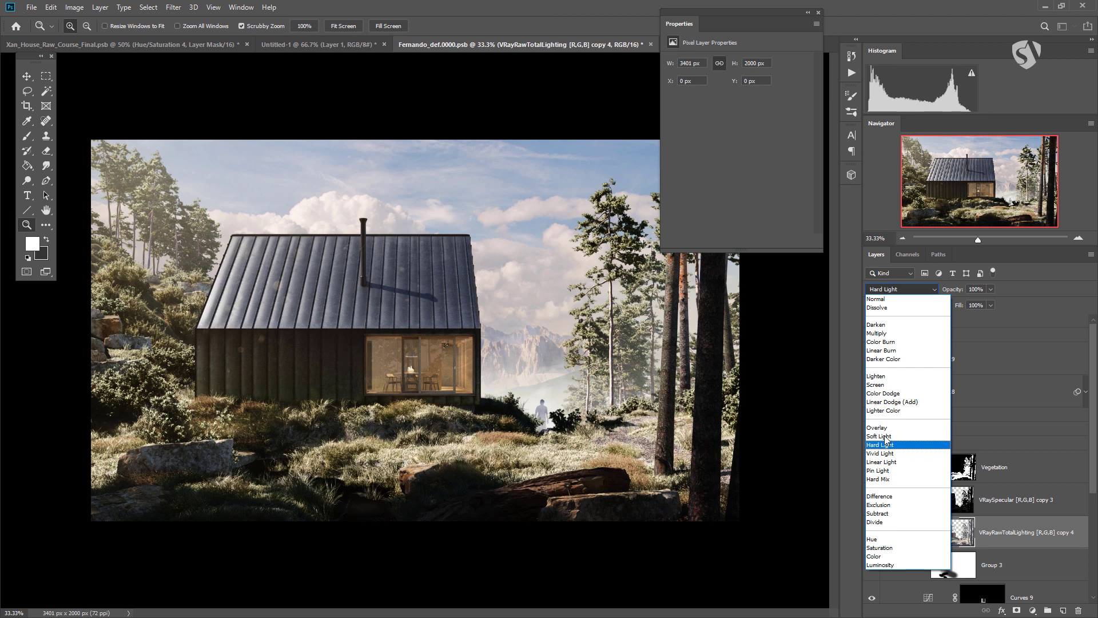
pyautogui.click(882, 437)
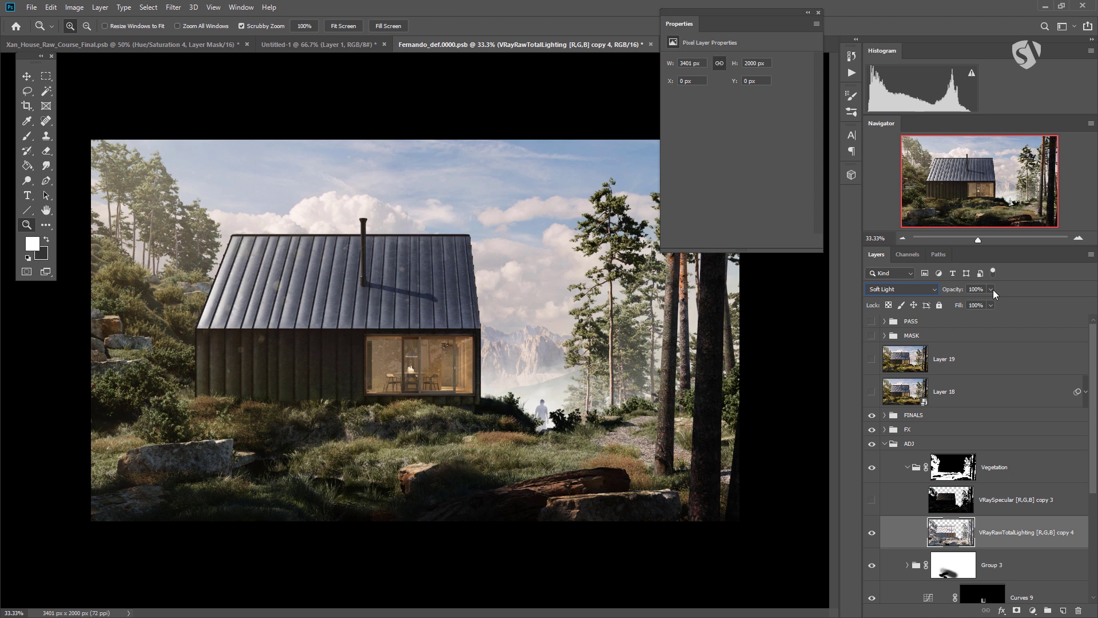
pyautogui.moveTo(971, 302); pyautogui.dragTo(965, 302)
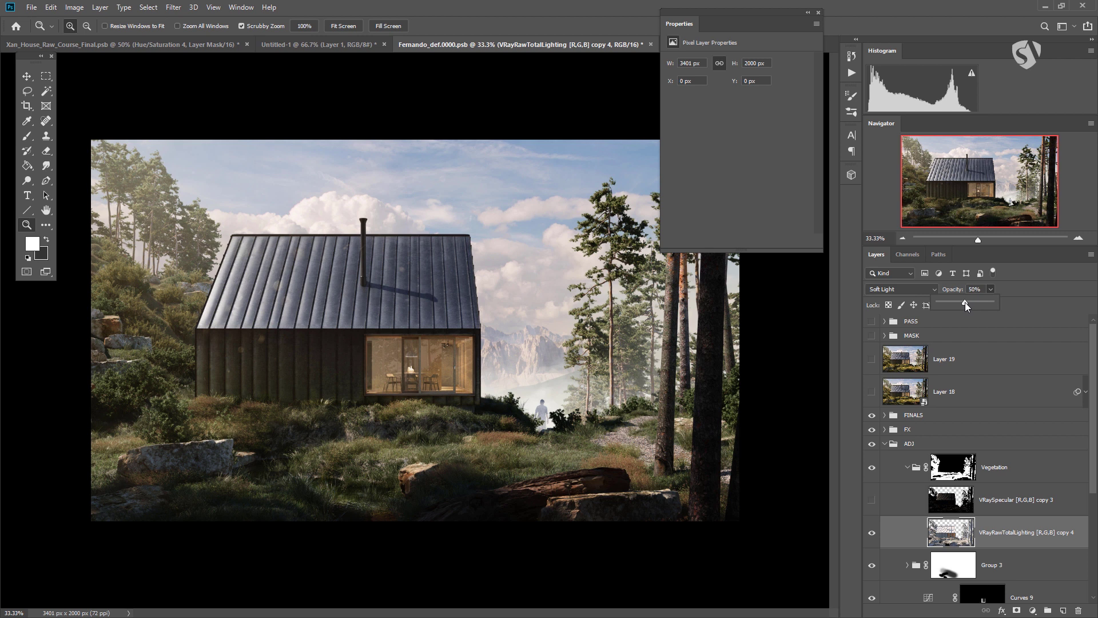
pyautogui.click(871, 534)
# - Toggle the soft-light total-lighting layer repeatedly to compare its effect on the vegetation
pyautogui.click(871, 534)
pyautogui.click(871, 534)
pyautogui.click(871, 534)
pyautogui.click(871, 534)
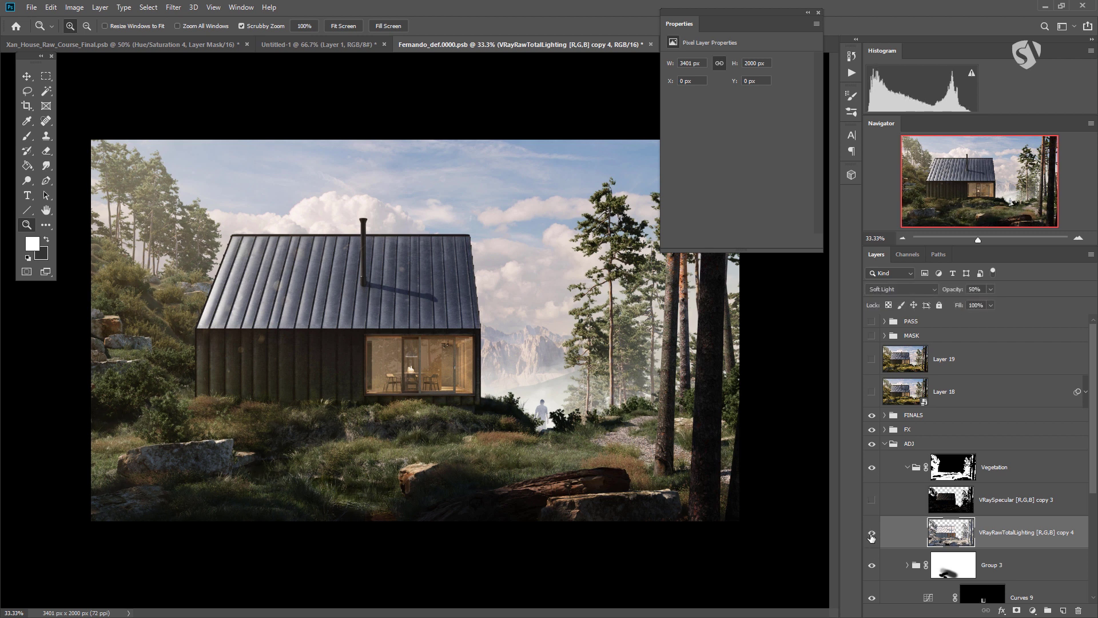
pyautogui.click(870, 534)
pyautogui.click(871, 534)
pyautogui.click(872, 534)
pyautogui.click(872, 535)
pyautogui.click(871, 534)
pyautogui.click(872, 534)
pyautogui.click(871, 535)
pyautogui.click(872, 535)
# - Add a Color Balance layer with midtones Cyan-Red +20 and Yellow-Blue -53
pyautogui.click(1032, 610)
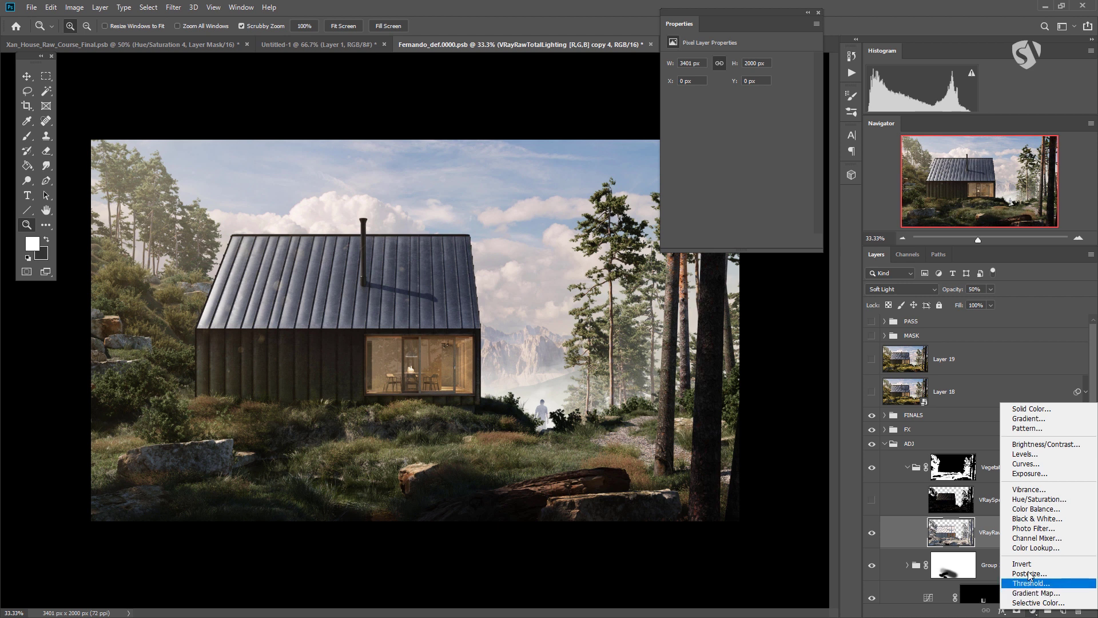
pyautogui.click(1032, 509)
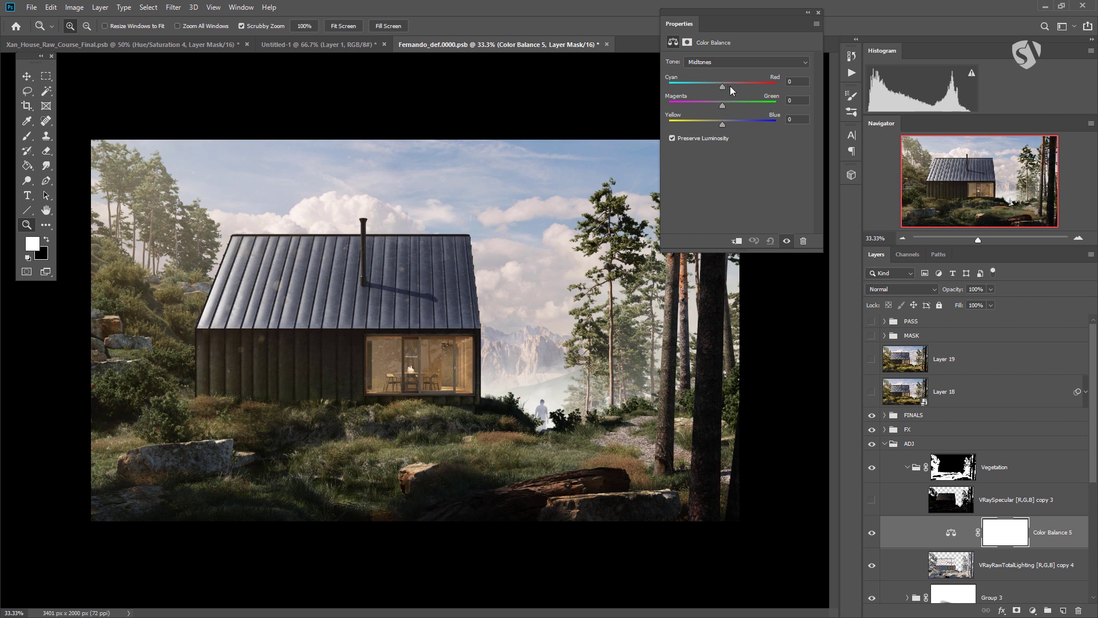
pyautogui.moveTo(730, 85); pyautogui.dragTo(734, 86)
pyautogui.moveTo(713, 125); pyautogui.dragTo(694, 125)
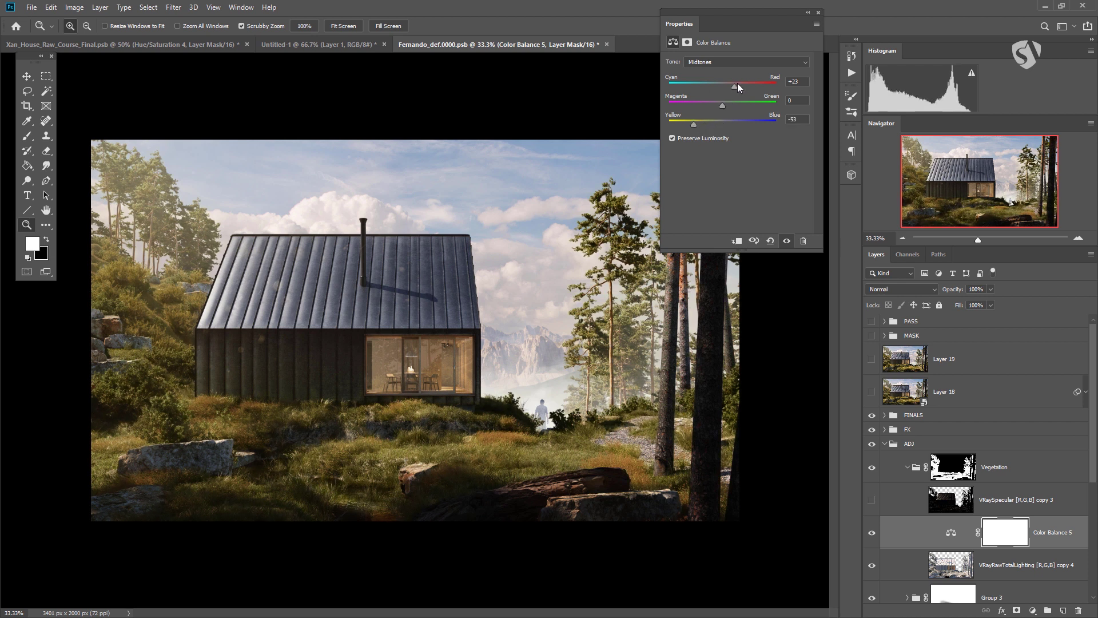
pyautogui.moveTo(738, 84); pyautogui.dragTo(733, 88)
# - Toggle the Vegetation group off and on to compare its effect
pyautogui.click(872, 468)
pyautogui.click(872, 468)
pyautogui.click(872, 468)
pyautogui.click(872, 468)
# - Show VRaySpecular copy 3 and set its blend mode to Screen
pyautogui.click(945, 504)
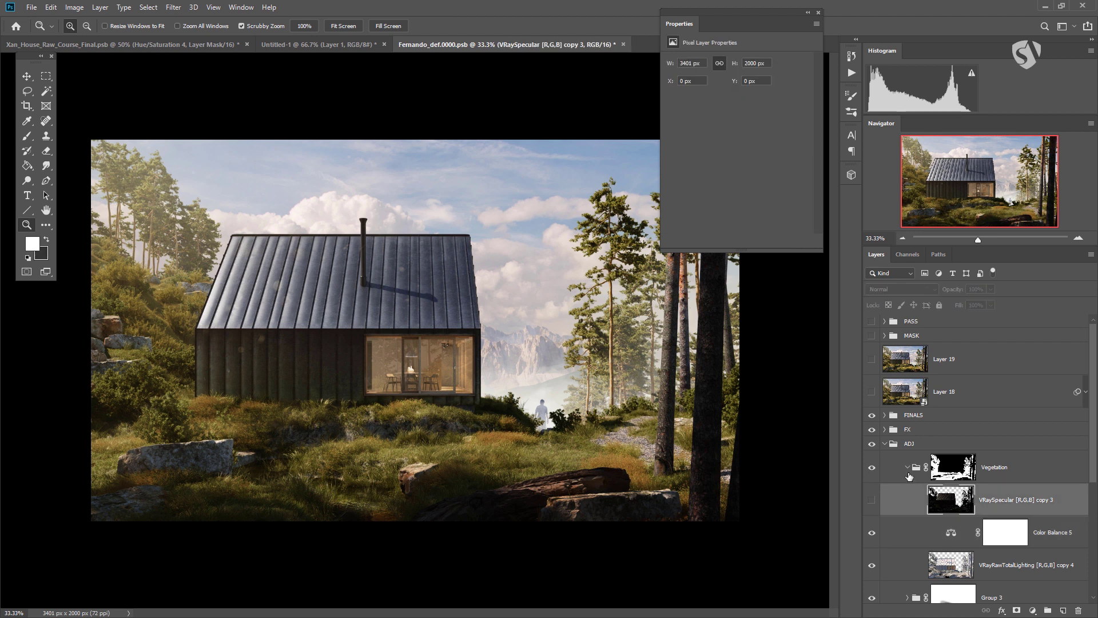
pyautogui.click(871, 499)
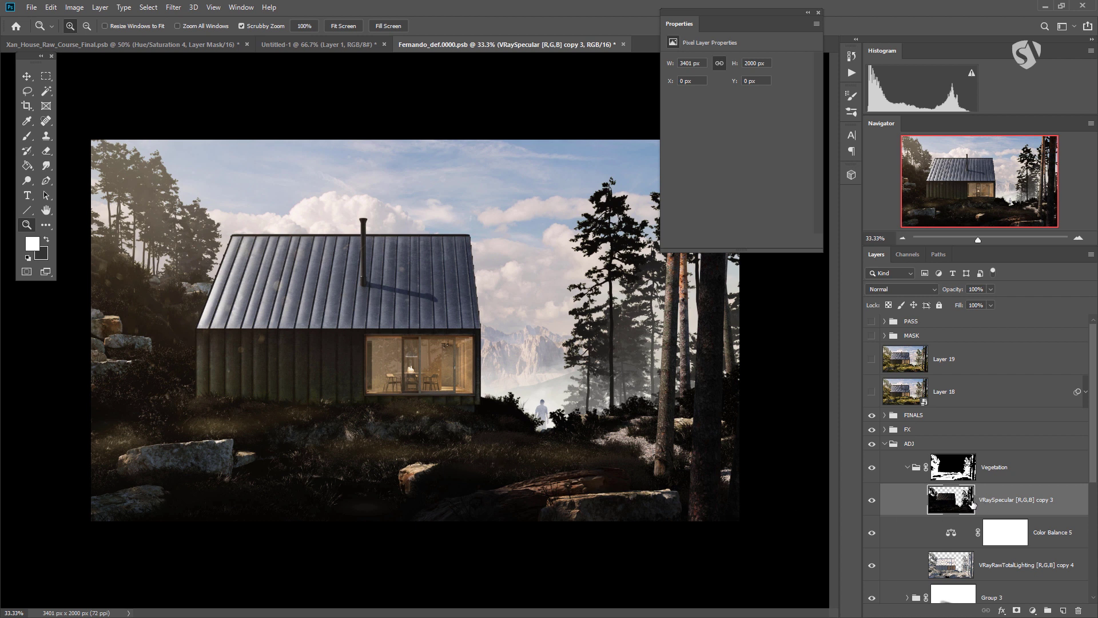
pyautogui.click(918, 290)
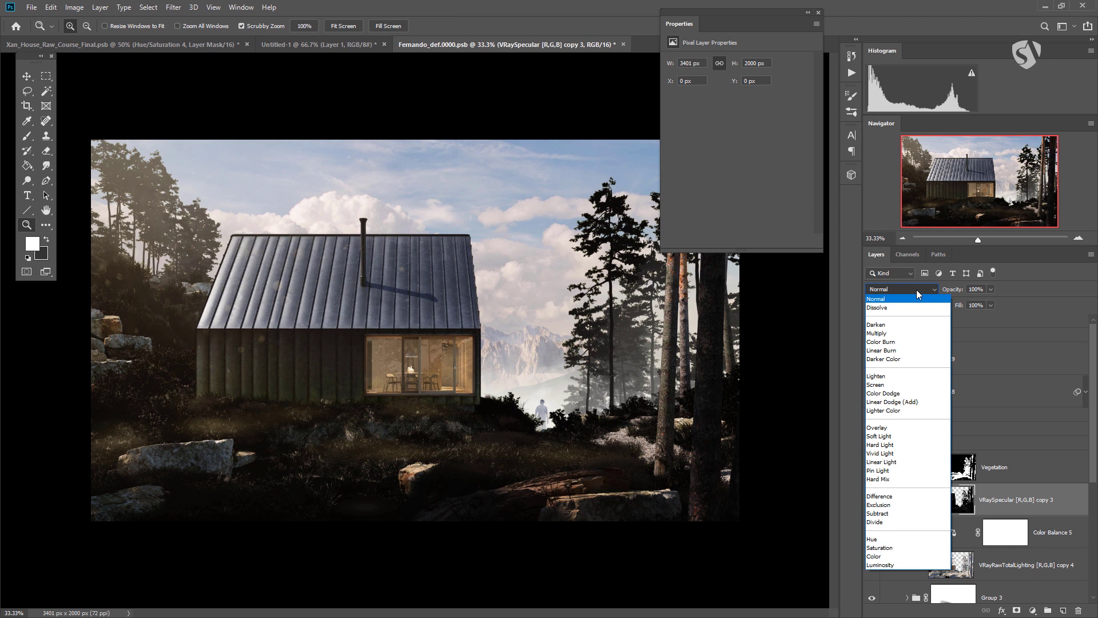
pyautogui.click(891, 385)
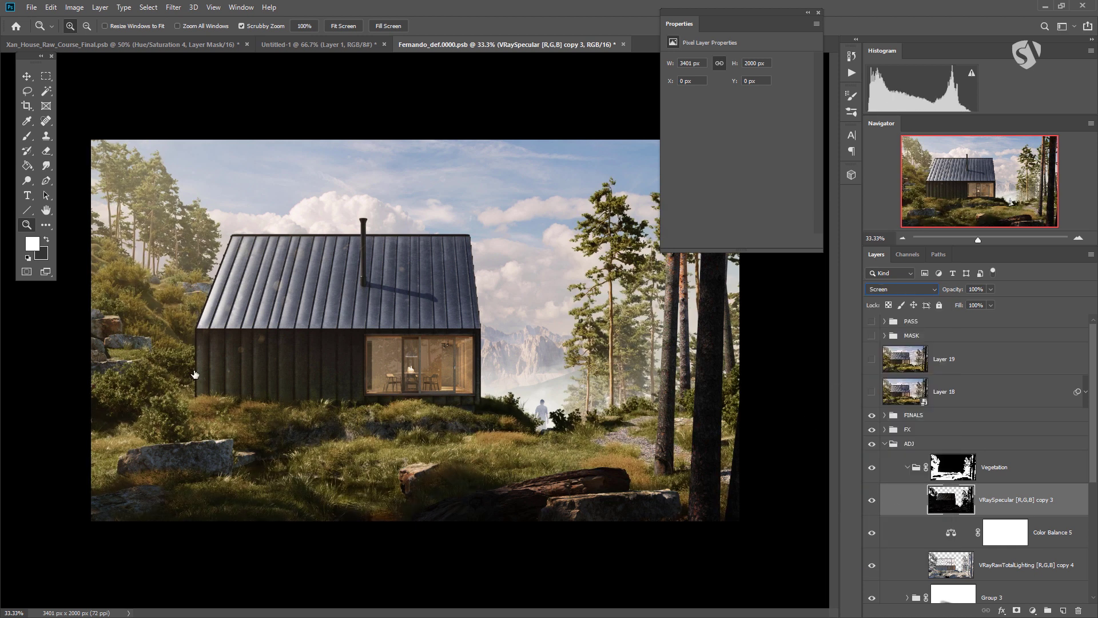
# - Compare the Screen specular layer on and off around the window and grass, then zoom out
pyautogui.moveTo(408, 443); pyautogui.dragTo(558, 527)
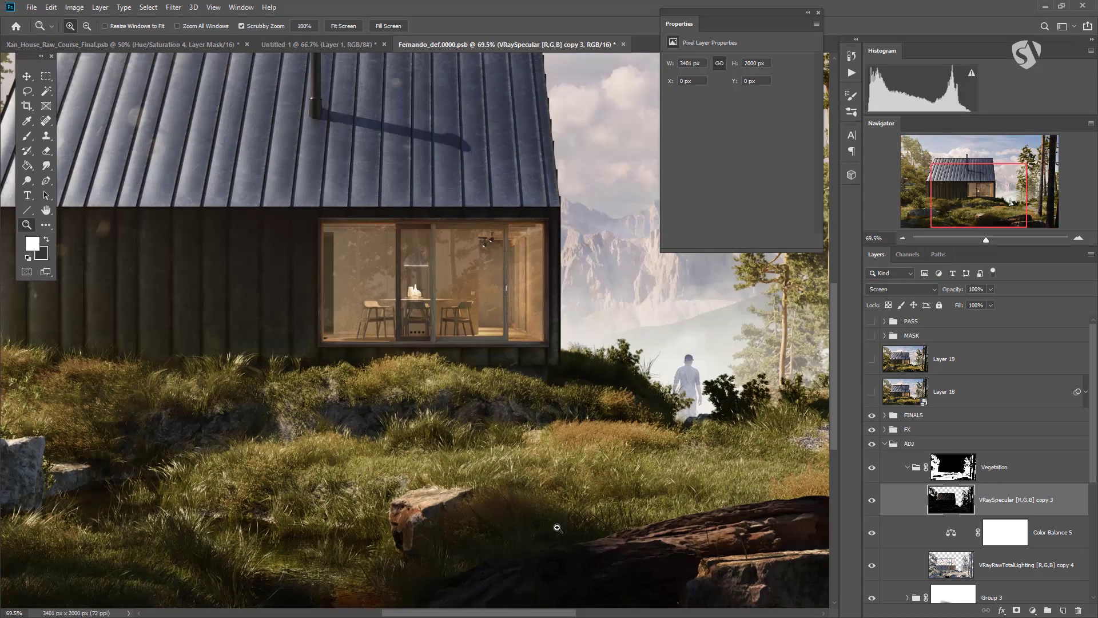
pyautogui.click(871, 502)
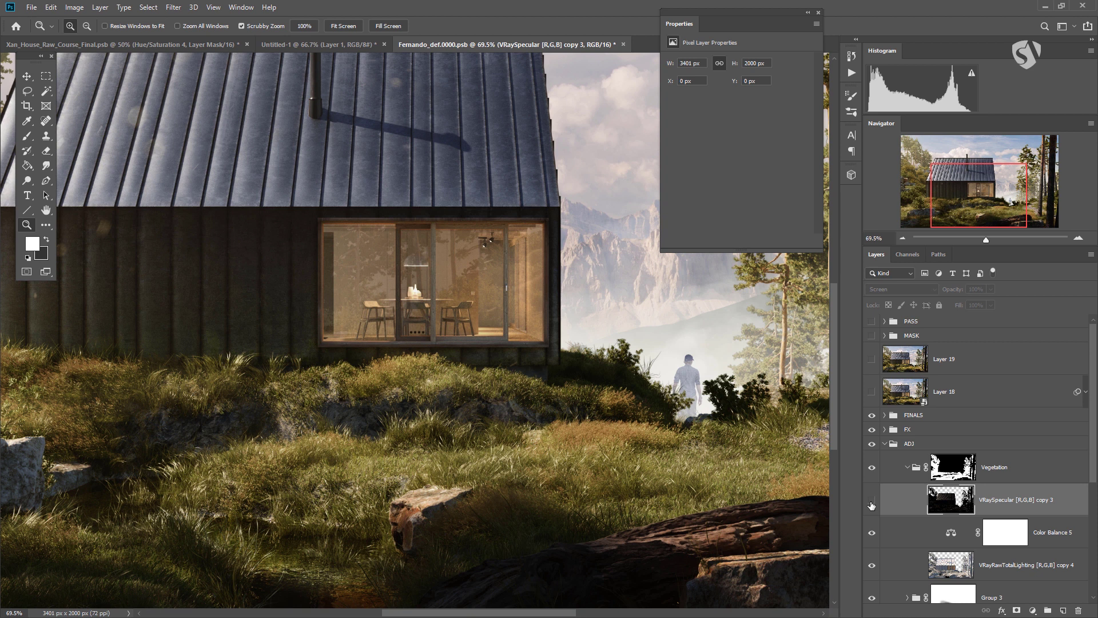
pyautogui.click(871, 503)
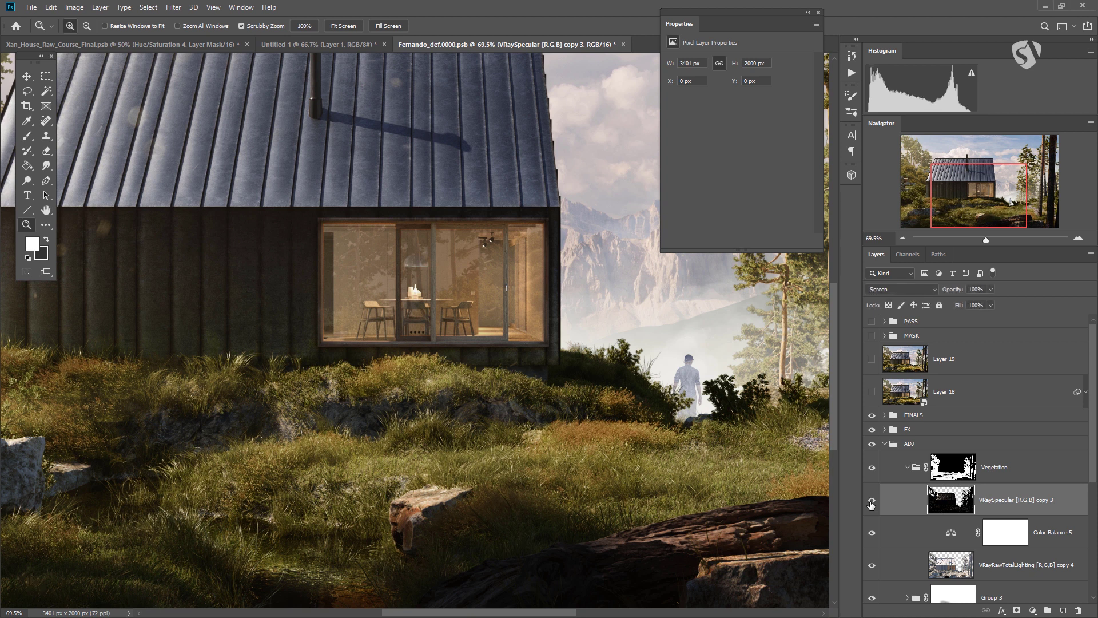
pyautogui.click(871, 503)
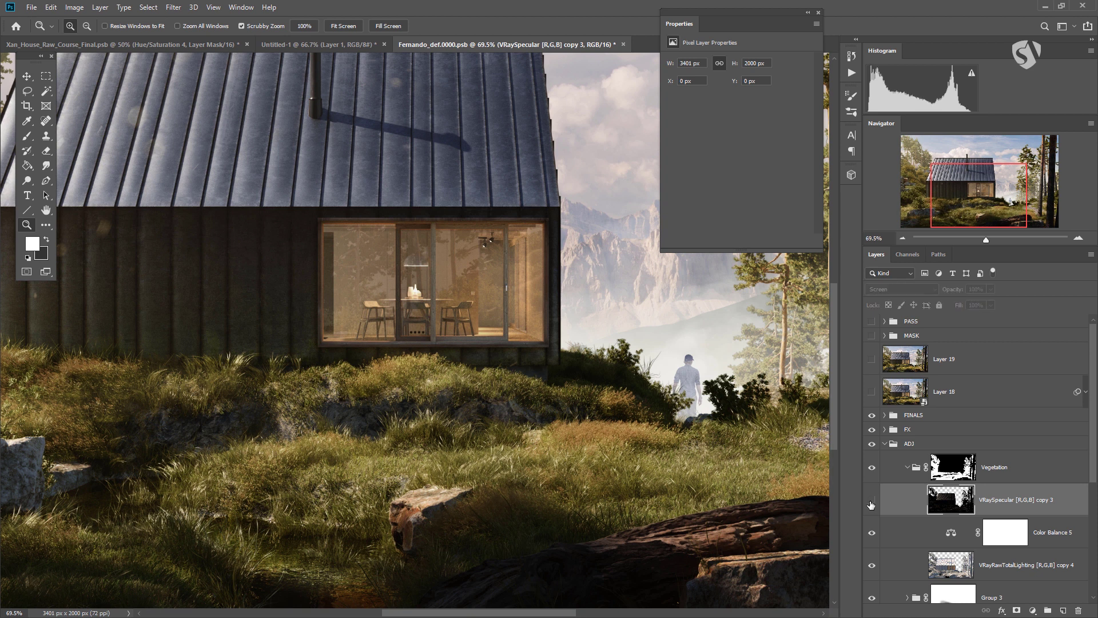
pyautogui.click(871, 503)
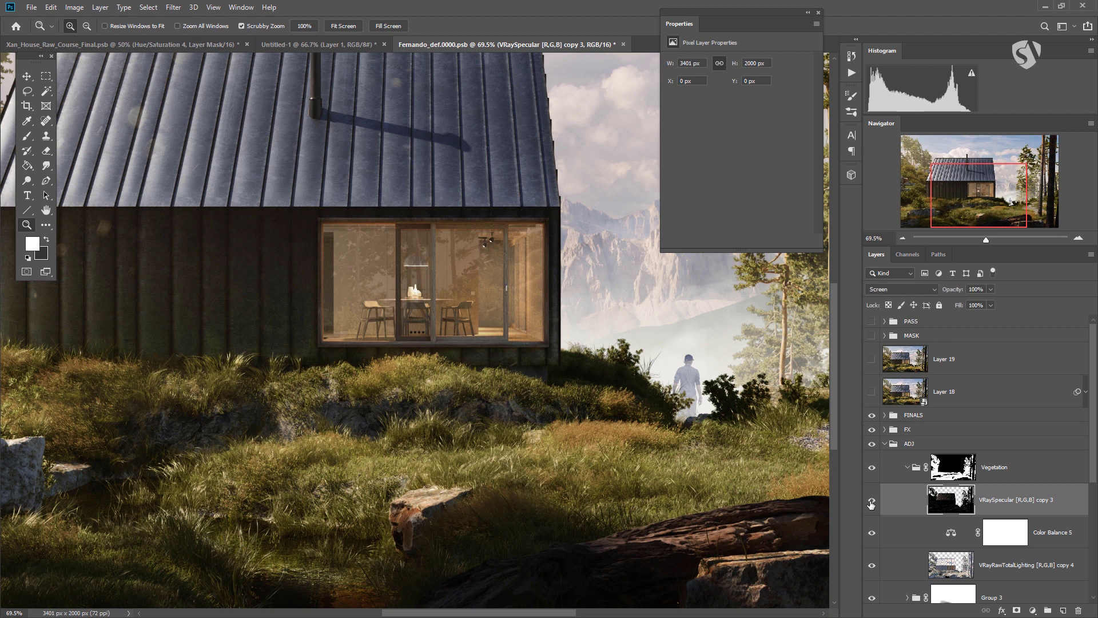
pyautogui.click(872, 504)
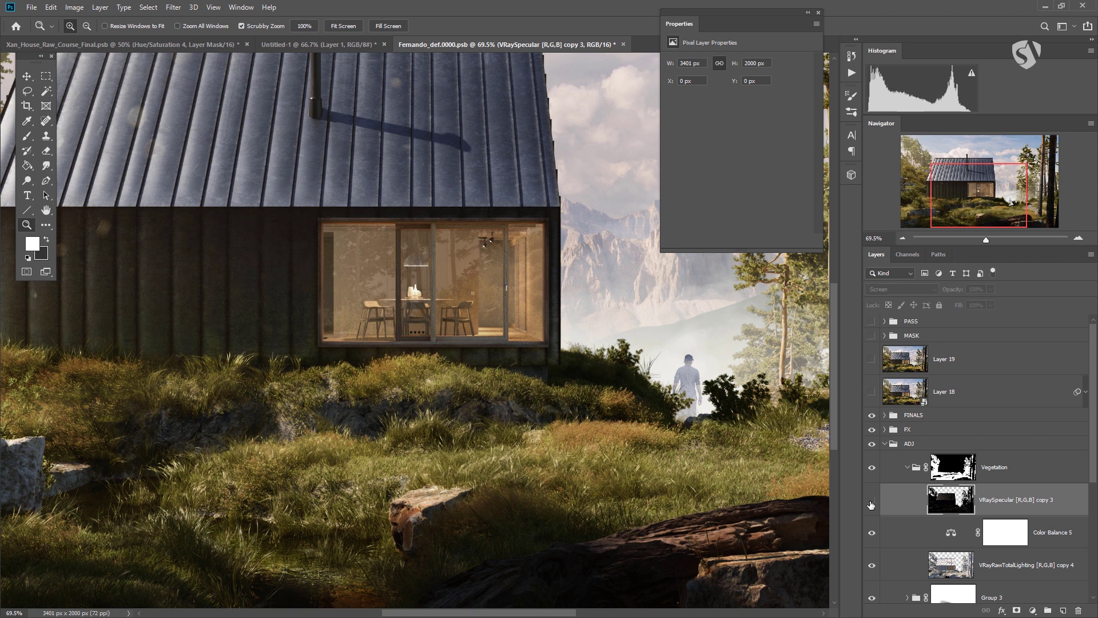
pyautogui.click(872, 504)
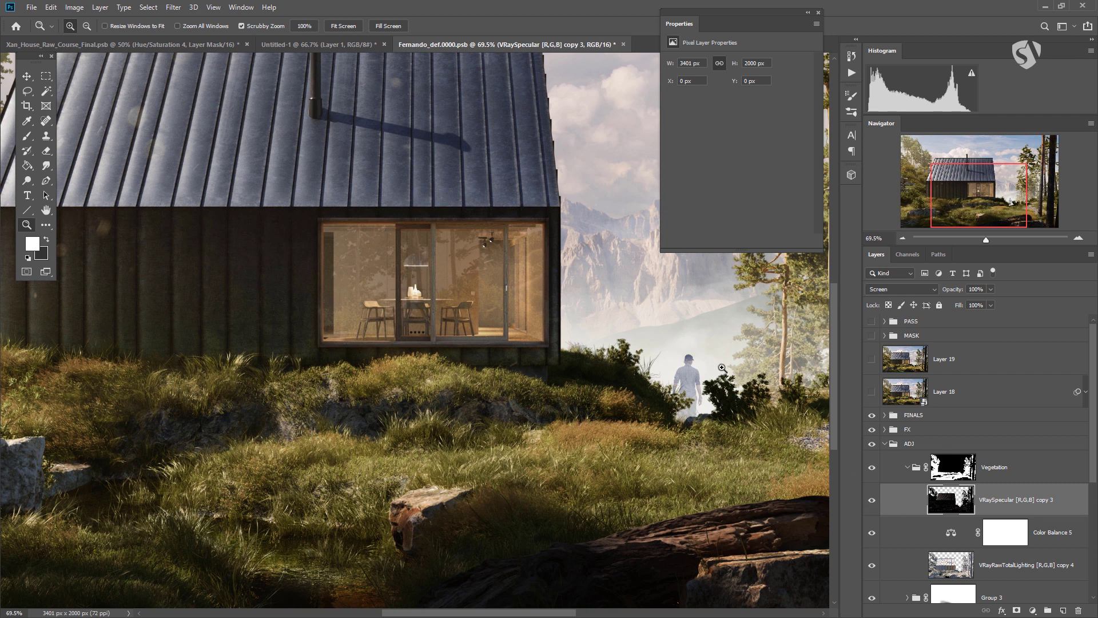
pyautogui.hotkey('ctrl', '-')
pyautogui.hotkey('ctrl', '-')
pyautogui.hotkey('ctrl', '-')
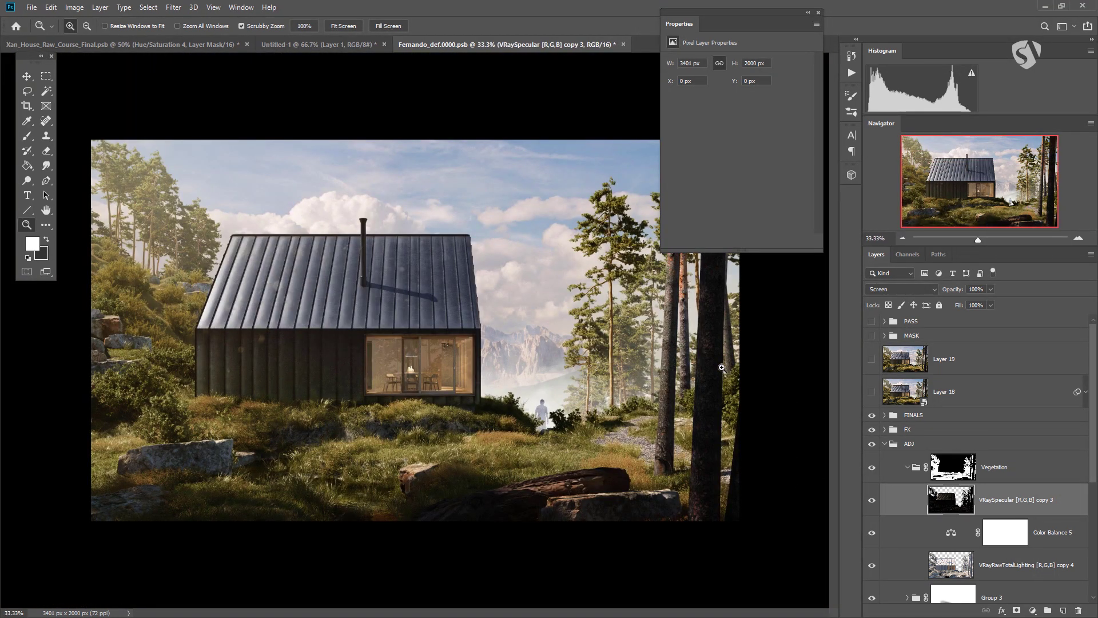
# - Select the VRayRawTotalLighting copy 4 layer, keeping it Soft Light at 50% opacity
pyautogui.scroll(-2, 1057, 376)
pyautogui.hotkey('shift', 'alt', 'f')
pyautogui.click(989, 523)
pyautogui.press('5')
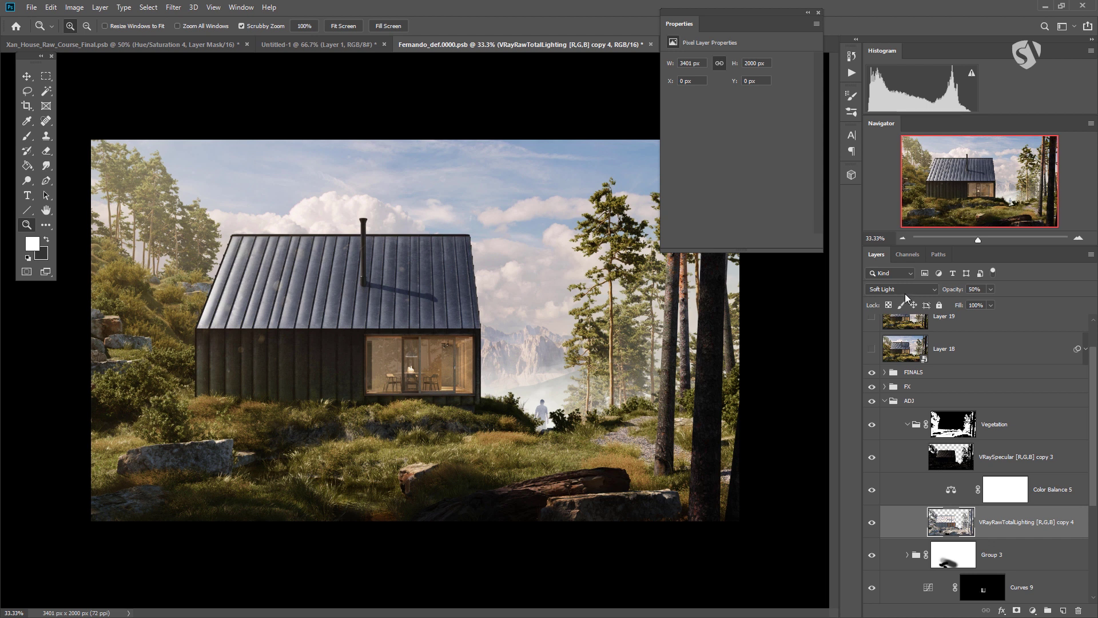
# - Add a Curves layer clipped to VRayRawTotalLighting copy 4, lifting input 122 to output 159
pyautogui.click(1032, 610)
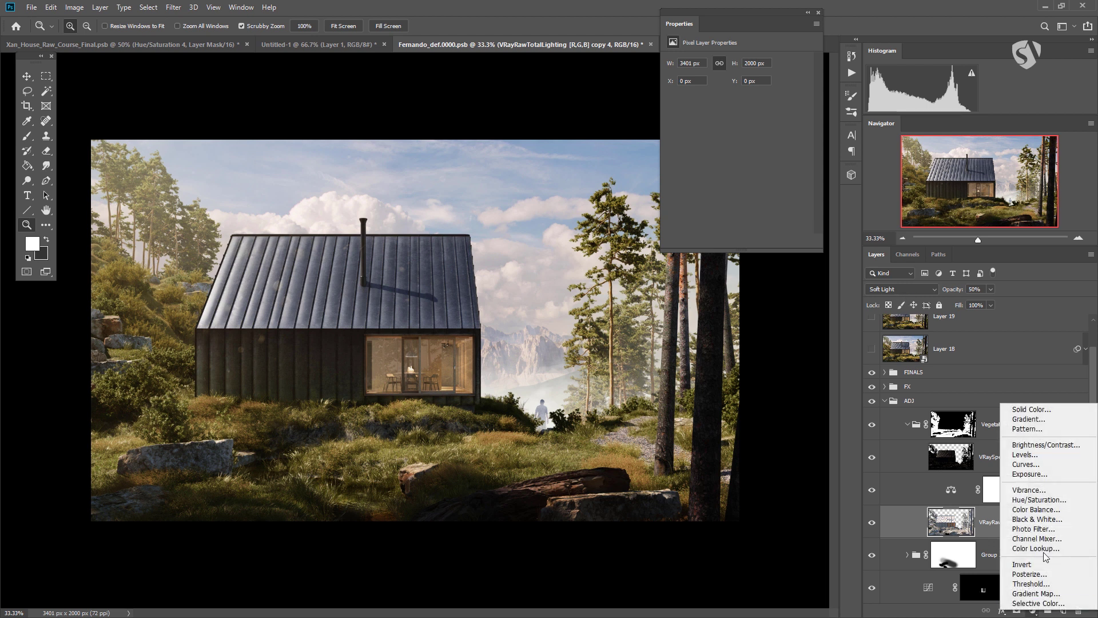
pyautogui.click(1029, 464)
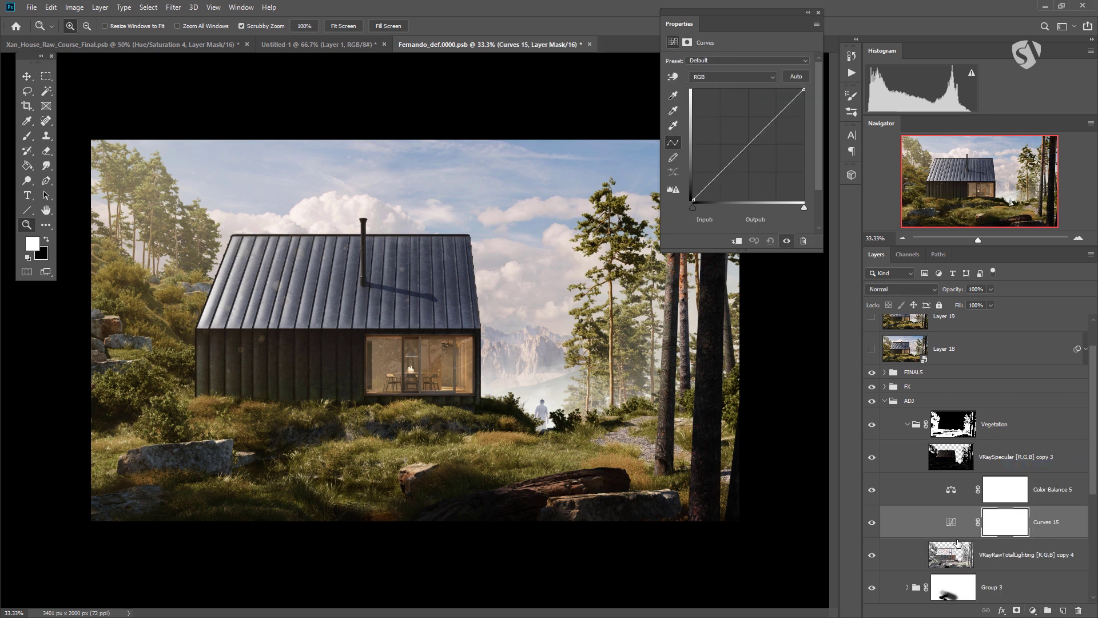
pyautogui.keyDown('alt'); pyautogui.click(958, 538); pyautogui.keyUp('alt')
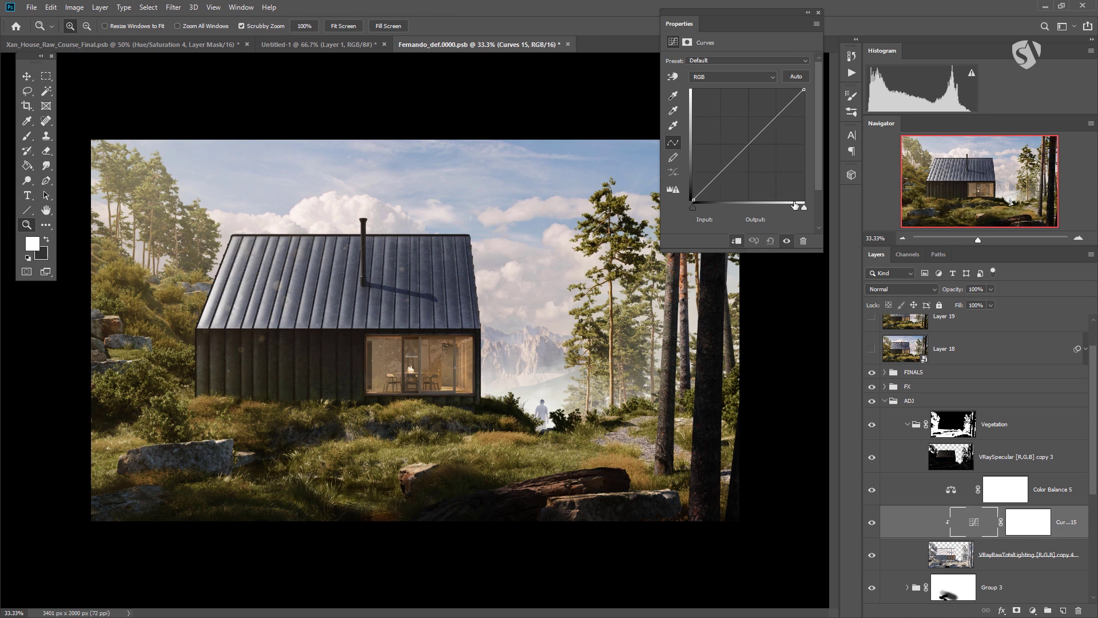
pyautogui.moveTo(749, 142)
pyautogui.mouseDown()
pyautogui.moveTo(757, 166)
pyautogui.moveTo(735, 137)
pyautogui.moveTo(746, 131)
pyautogui.mouseUp()
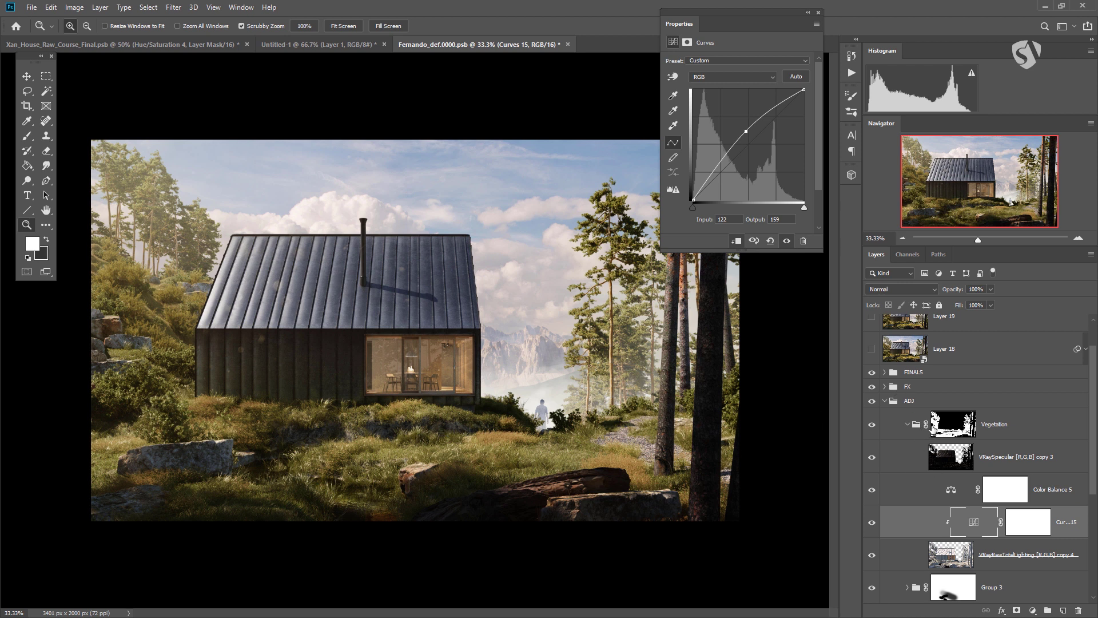
# - Collapse the Vegetation group in the Layers panel
pyautogui.click(907, 425)
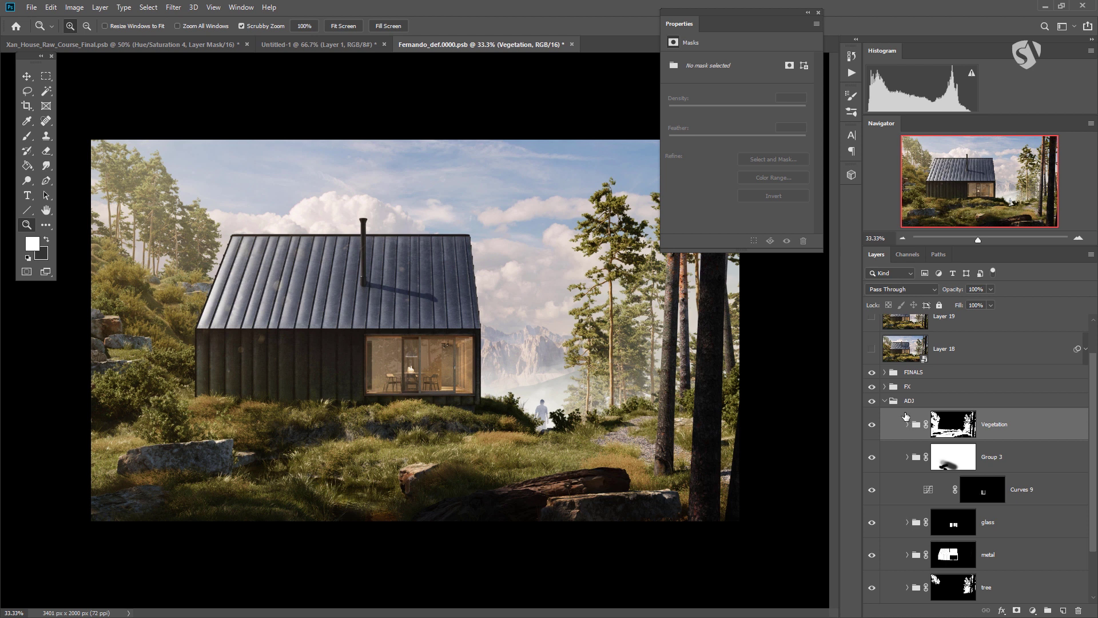